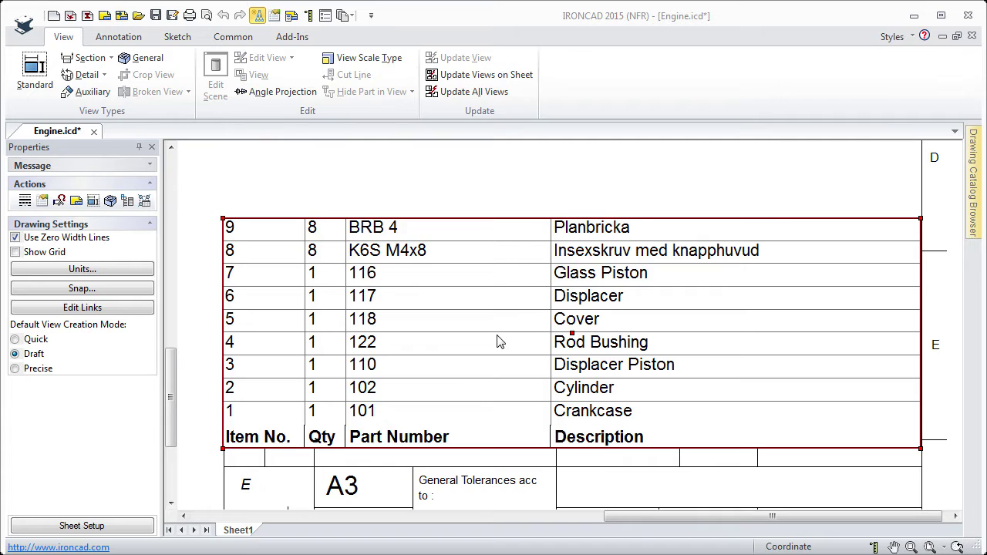
Open the bill of materials table for editing and insert a new column before the Description column.
double_click(498, 341)
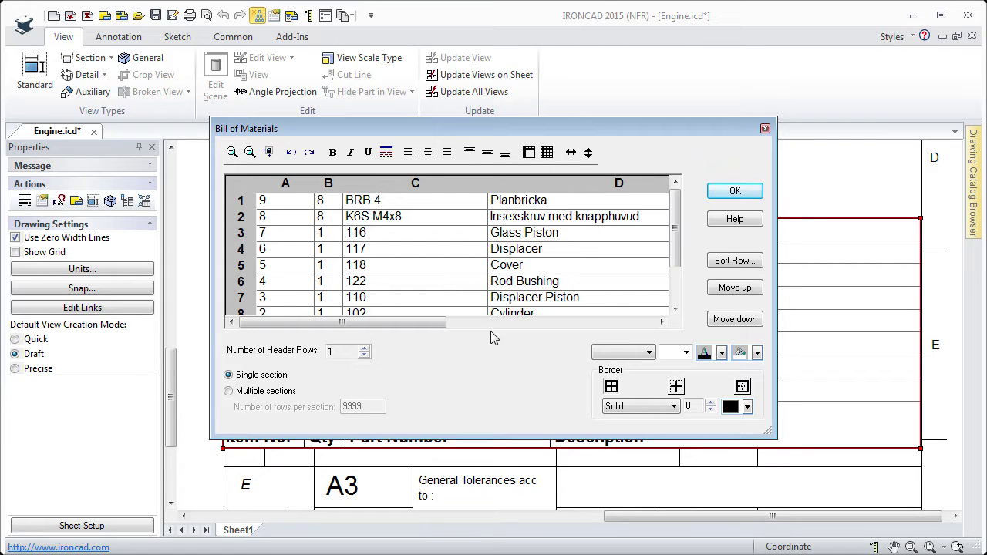
drag(436, 324, 646, 347)
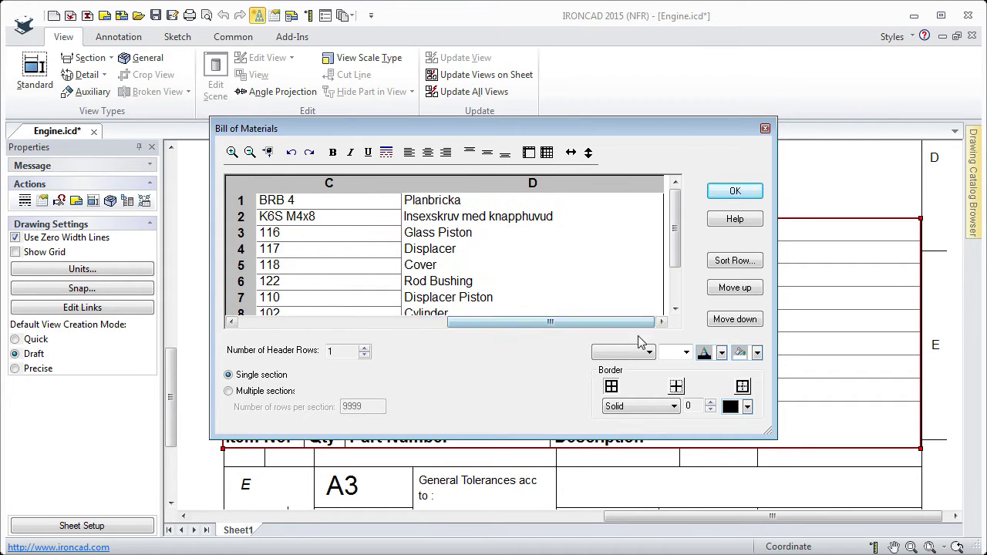
click(500, 183)
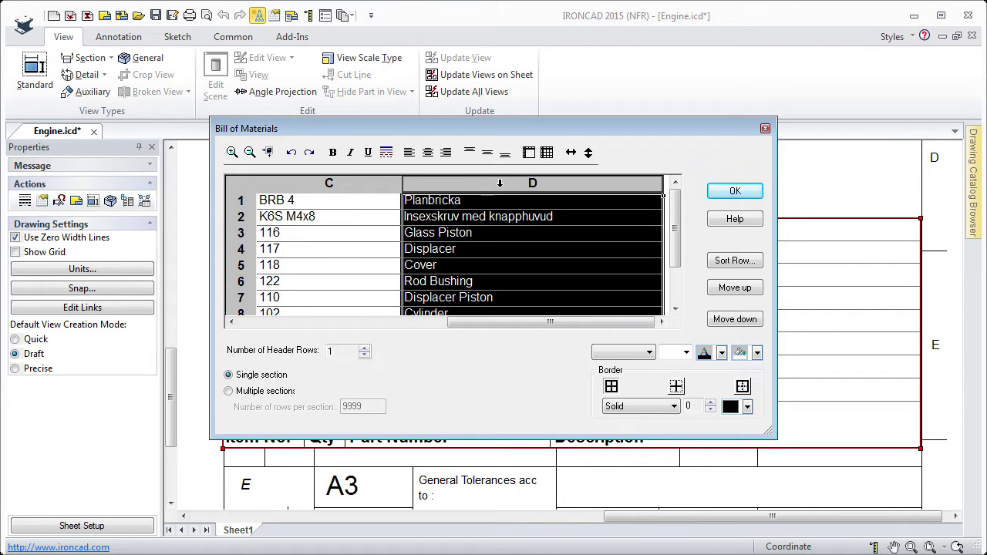
right_click(518, 186)
click(540, 278)
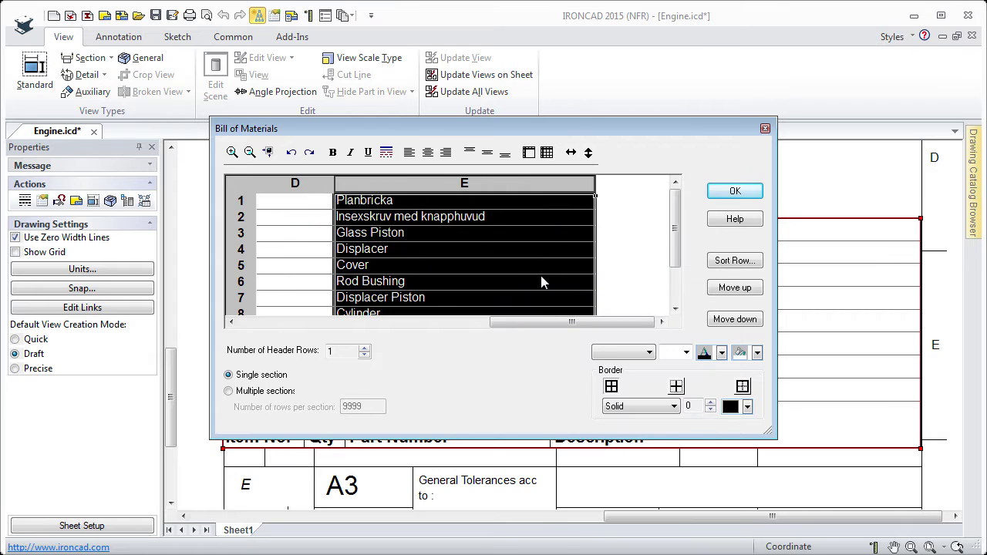
Move the new empty column to the end of the table, after the Description column.
drag(545, 322, 462, 322)
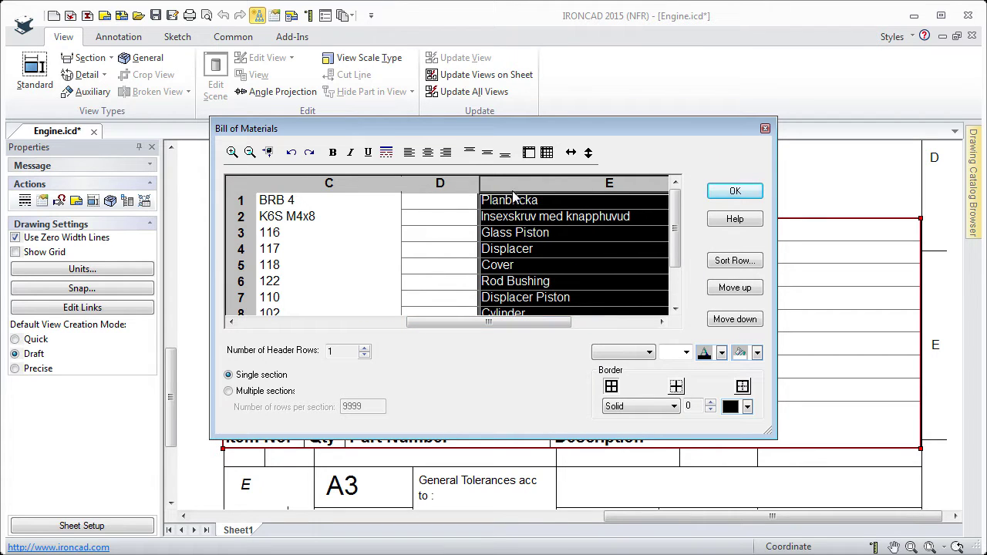
click(458, 186)
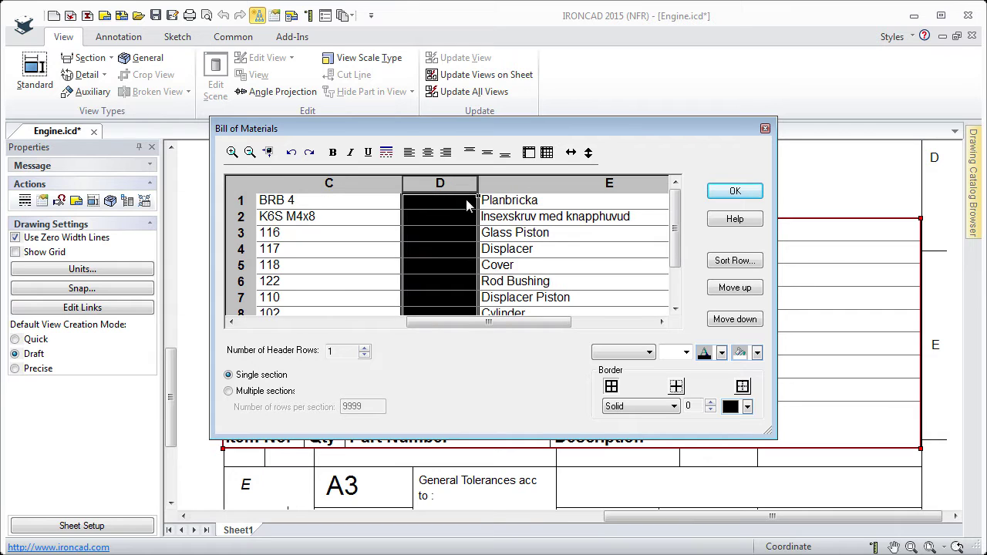
drag(454, 189, 677, 193)
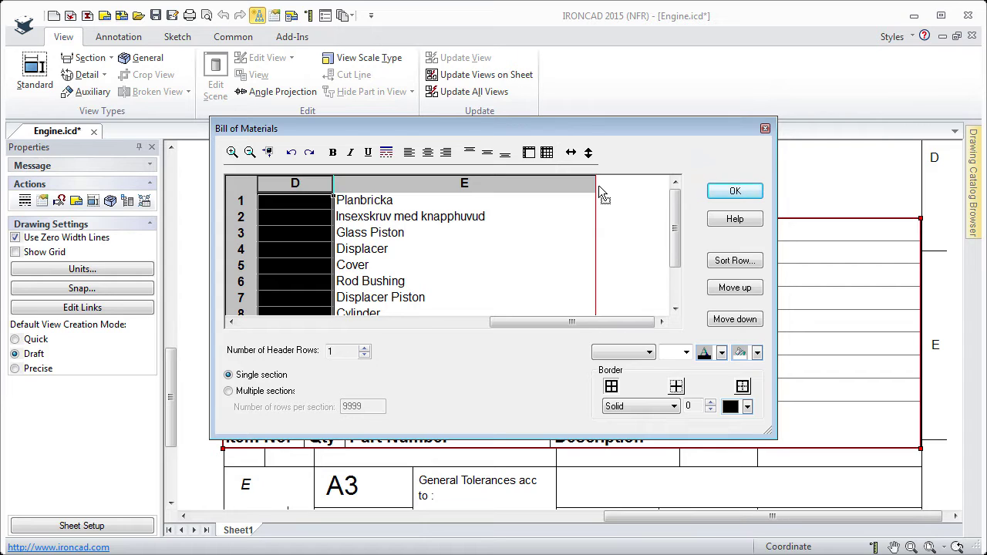
drag(598, 185, 599, 183)
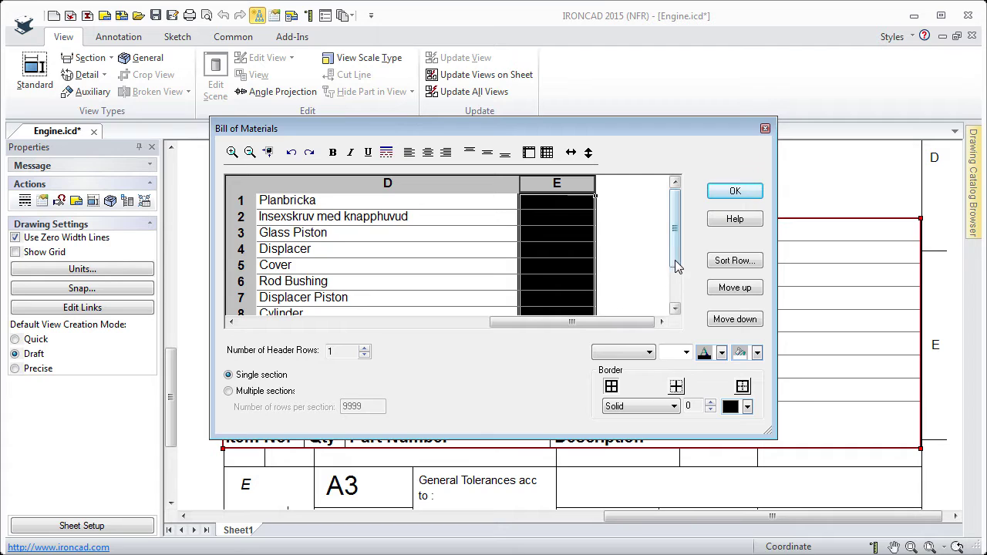
Open the header cell of the empty last column and set its column title to "Manufacturer".
drag(675, 270, 677, 304)
click(561, 300)
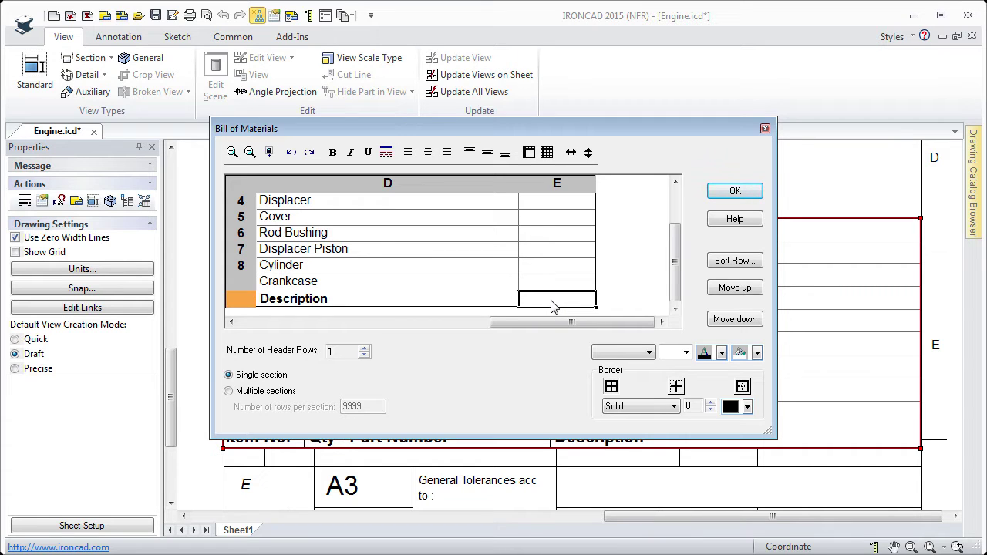
double_click(551, 301)
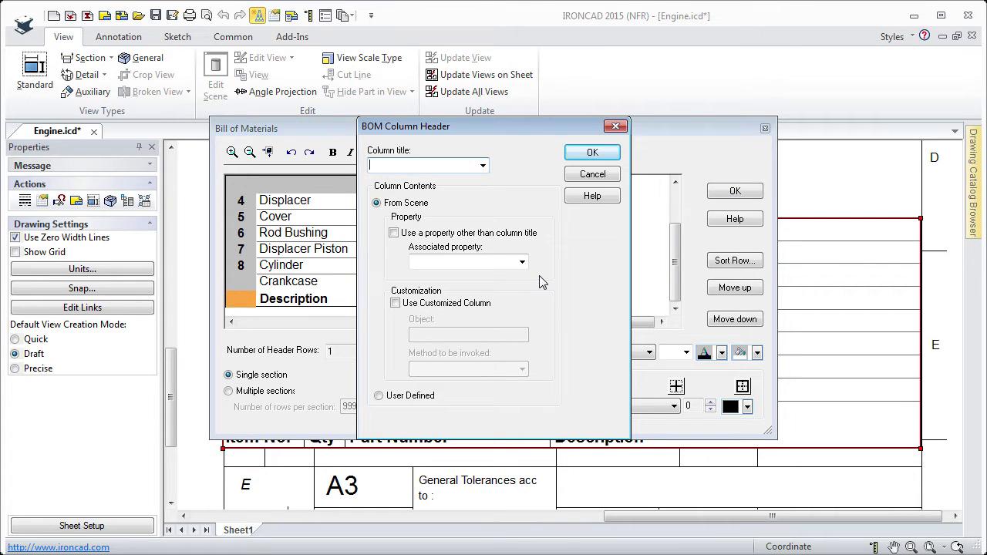
click(483, 166)
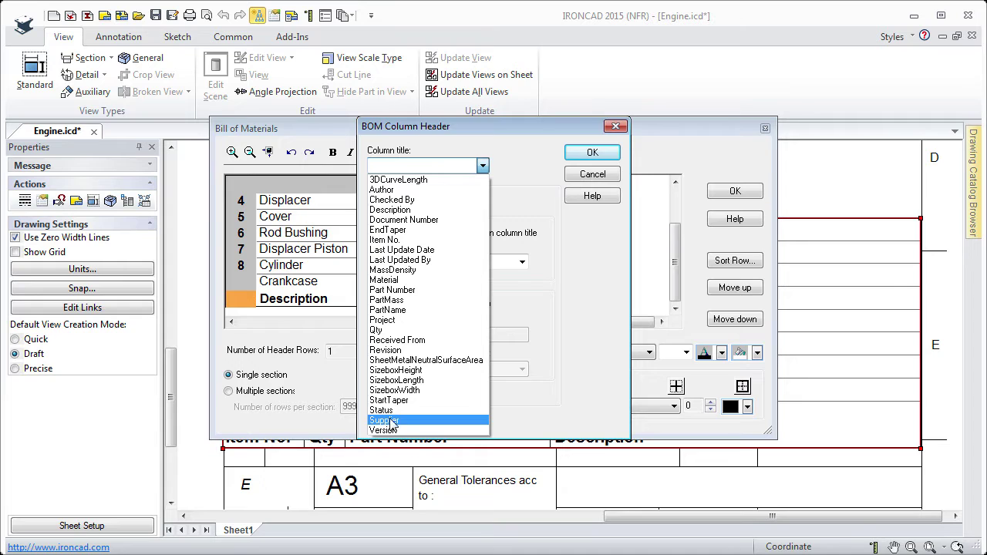
click(389, 167)
text(M)
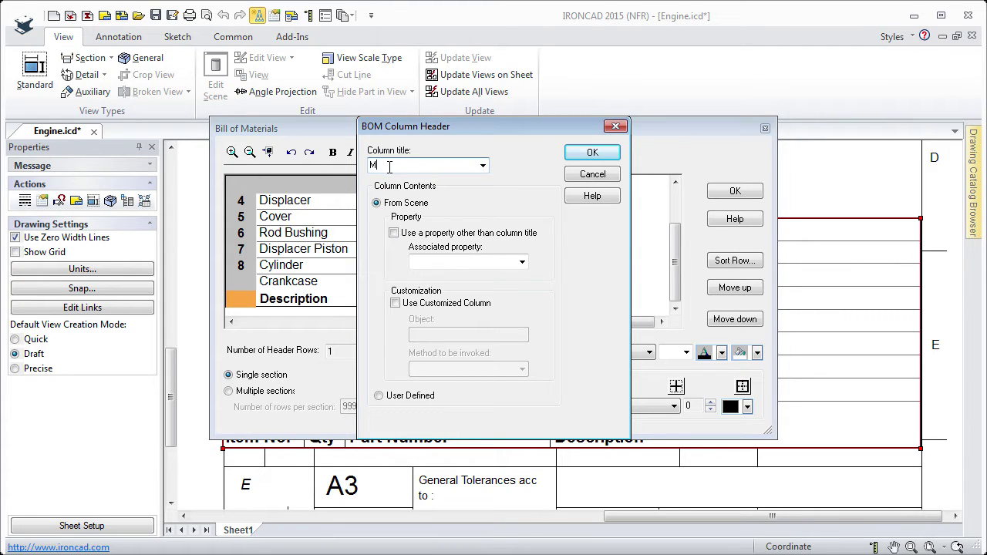
text(anufacturer)
Have the column use a property other than its title, set the associated property to "Manufacturer", and confirm the column header.
click(395, 234)
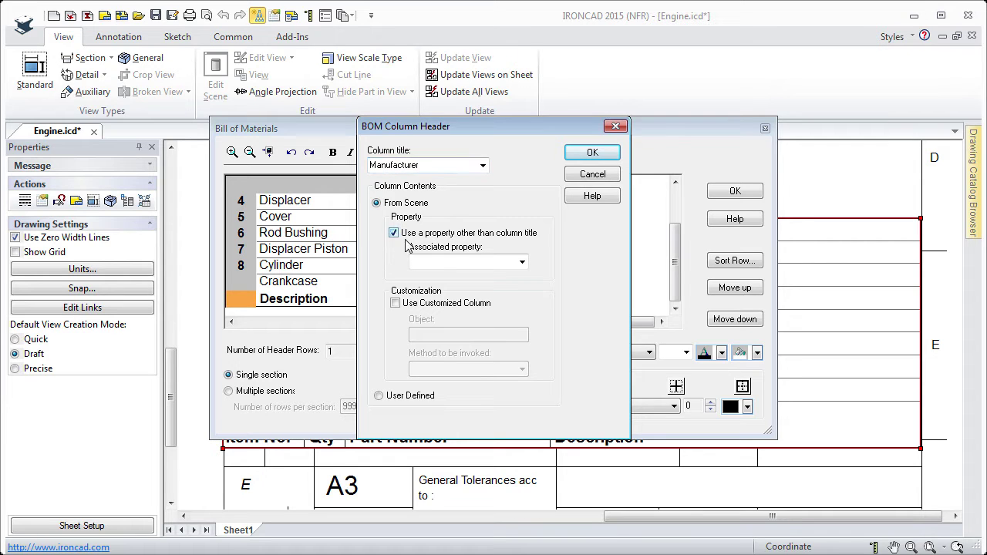
click(522, 263)
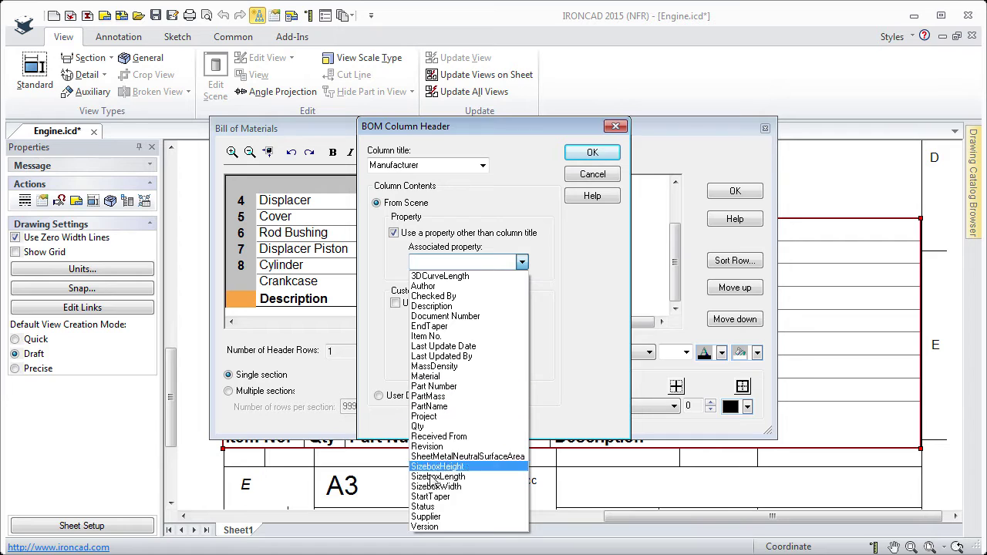
click(430, 261)
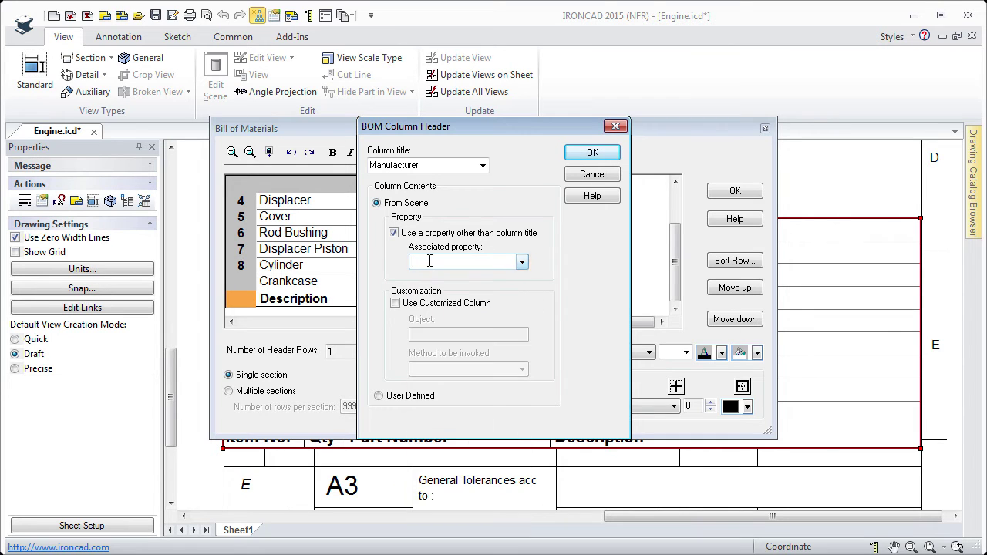
text(Manufacturer)
click(592, 153)
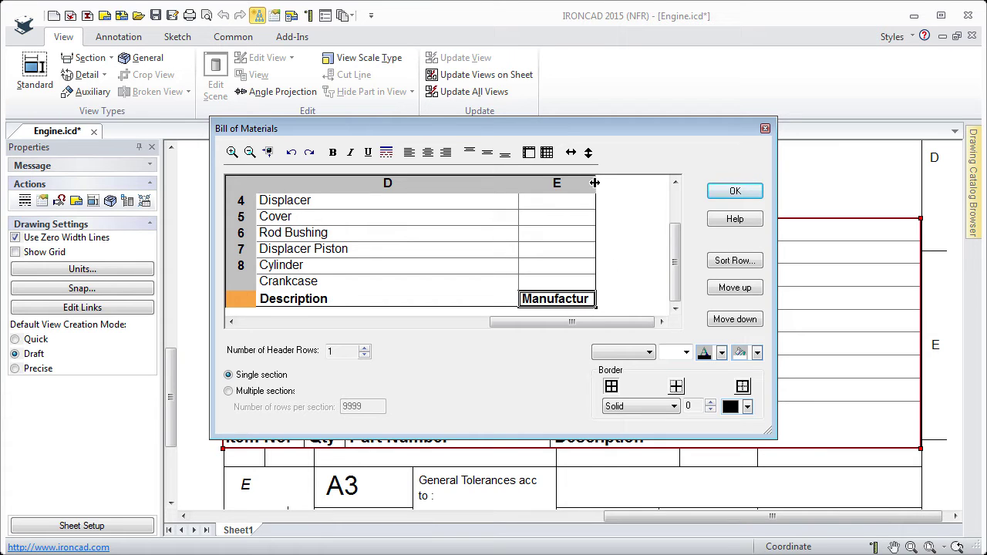
Widen the Manufacturer column to fit its full header title.
drag(595, 183, 607, 183)
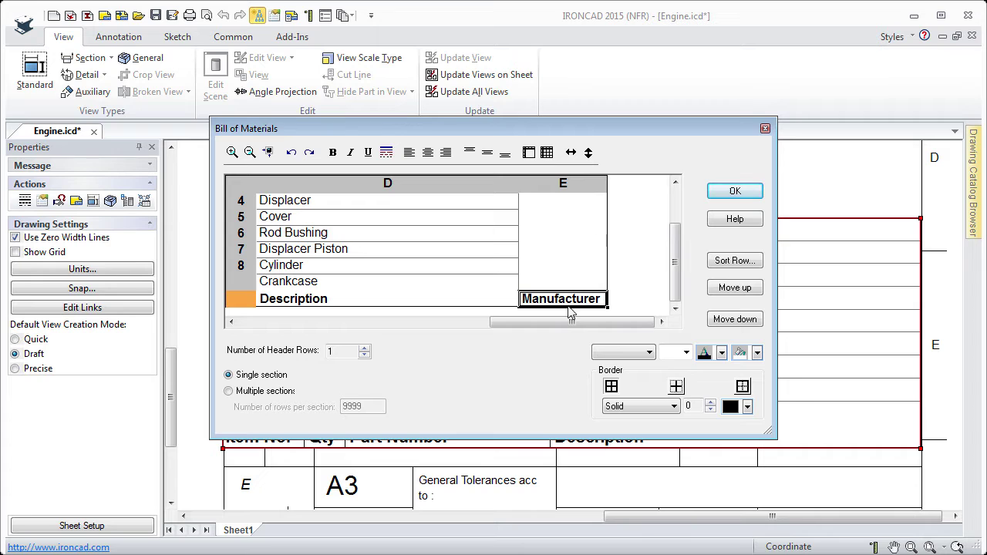
drag(571, 282, 563, 246)
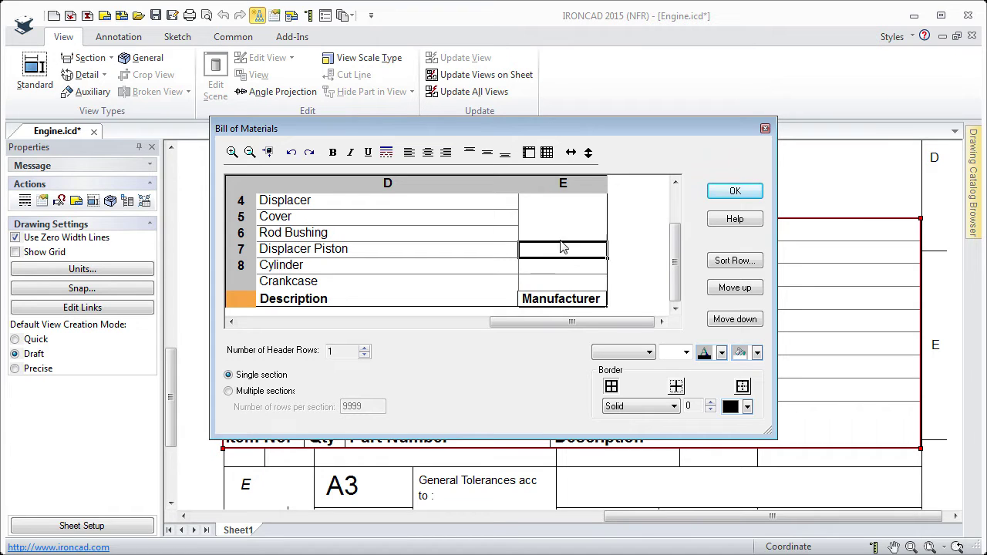
click(551, 183)
click(570, 300)
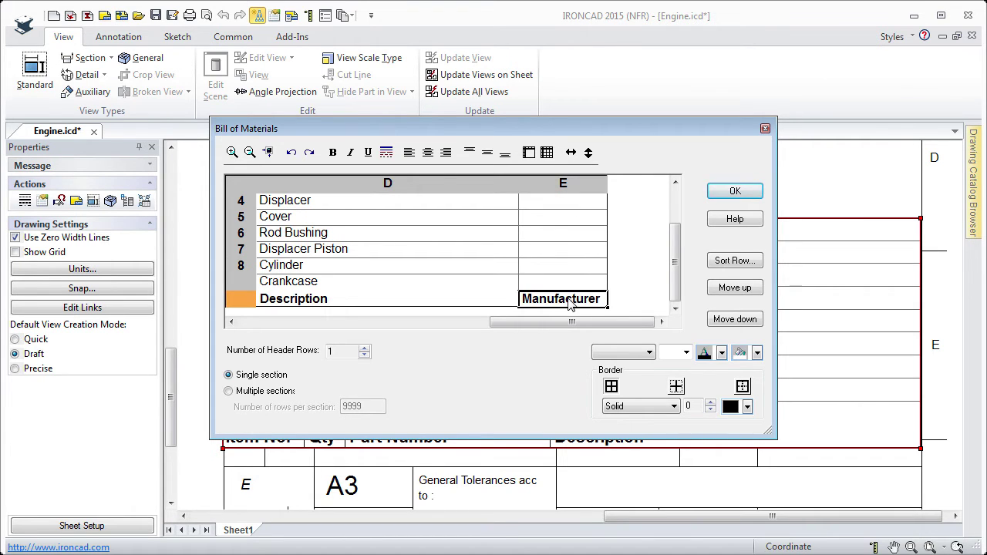
Enter "Metal Workshop" as the manufacturer of the Crankcase and the Cylinder.
click(549, 286)
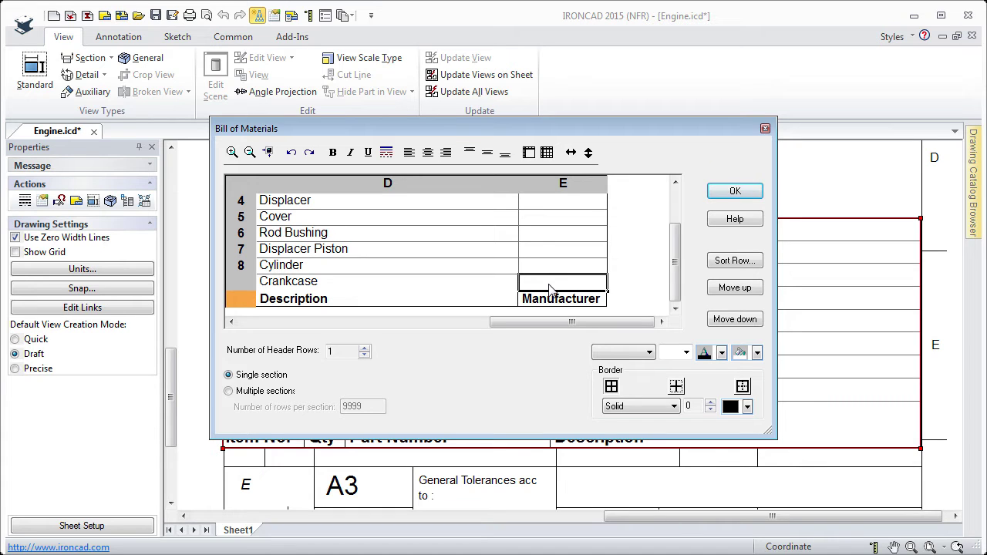
text(Metal Work)
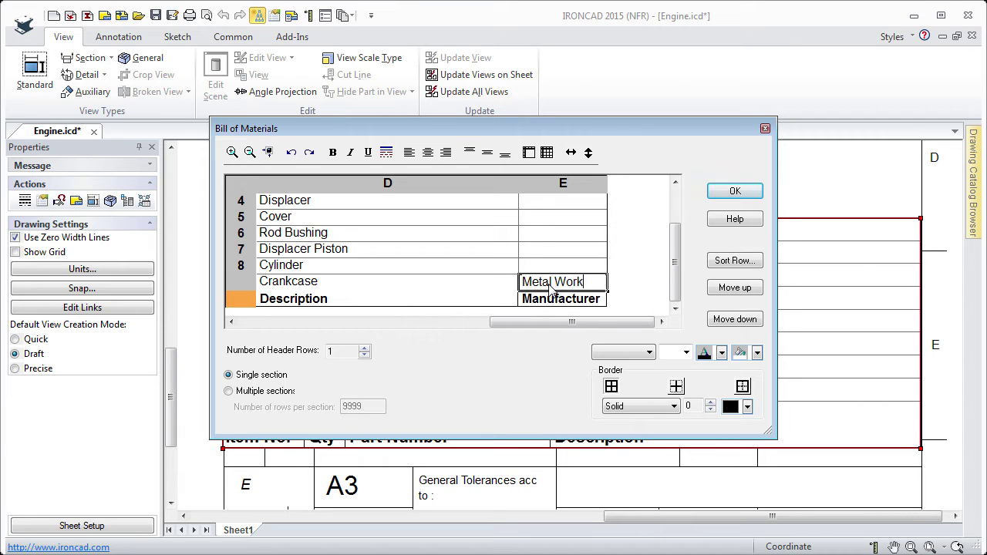
text(shop)
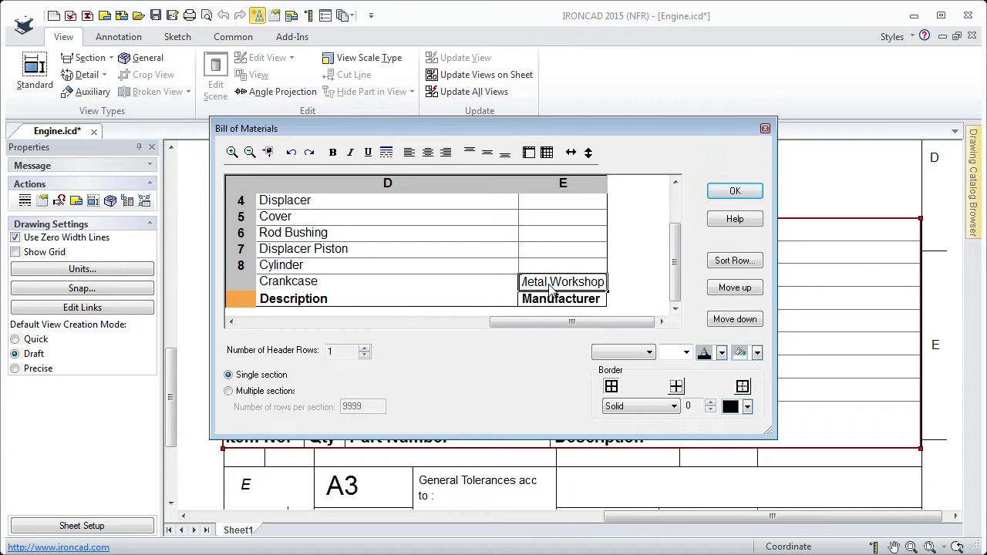
click(539, 267)
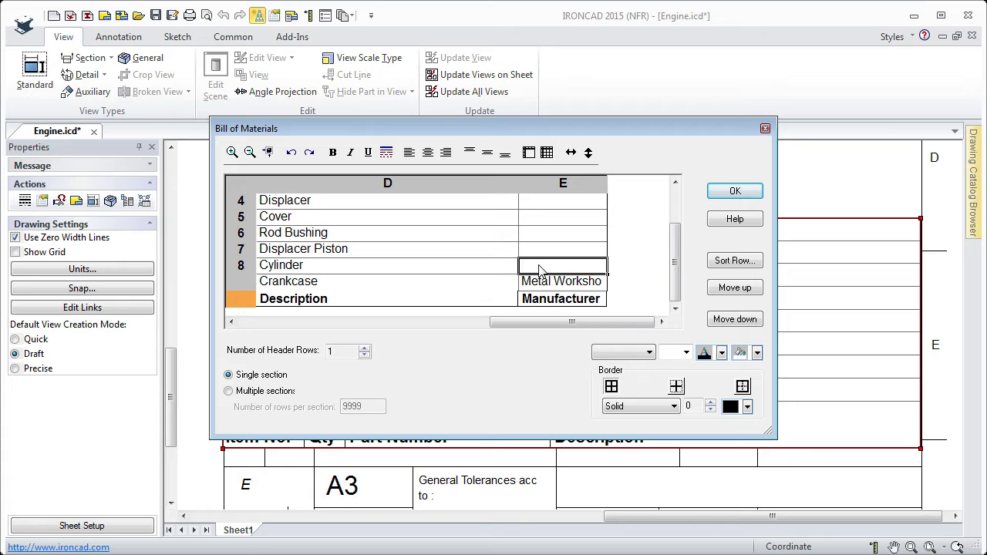
text(Metal Workshop)
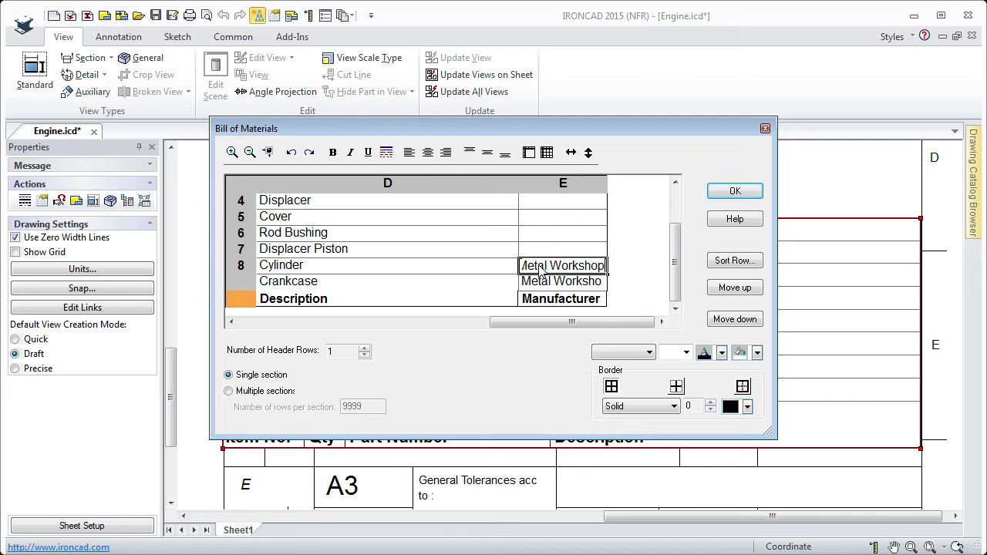
Widen the Manufacturer column to fit its entries and enter "Metal Workshop" for the Displacer Piston.
click(640, 241)
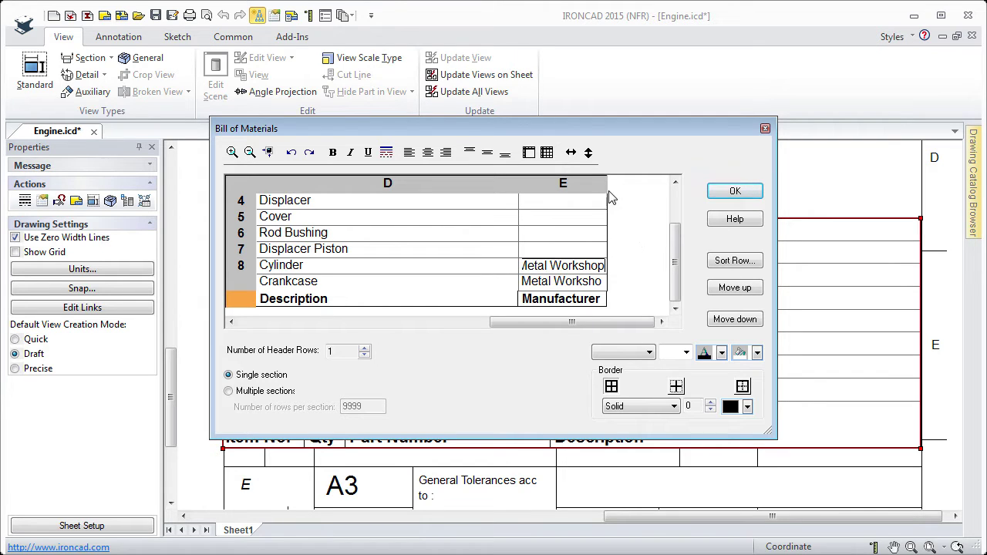
drag(607, 184, 618, 185)
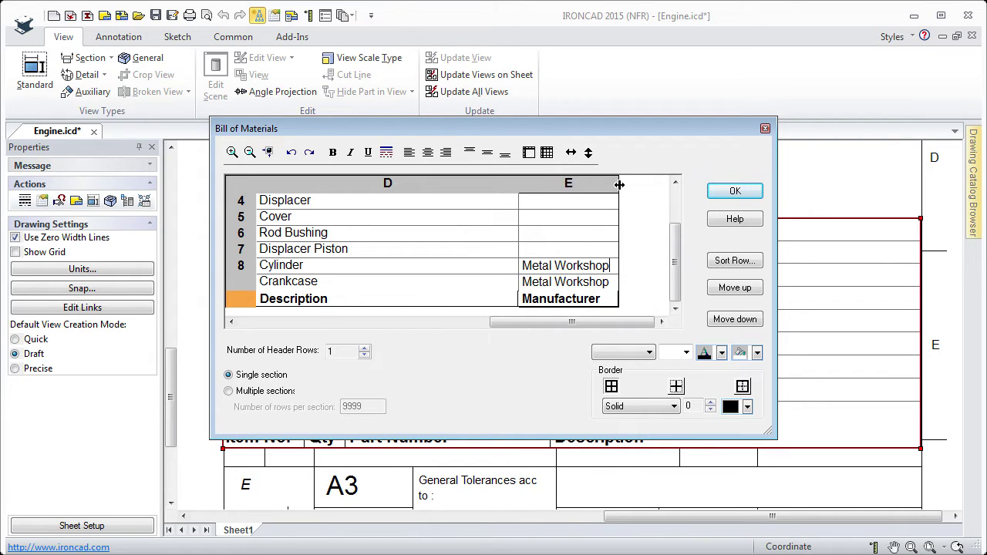
click(534, 263)
click(561, 253)
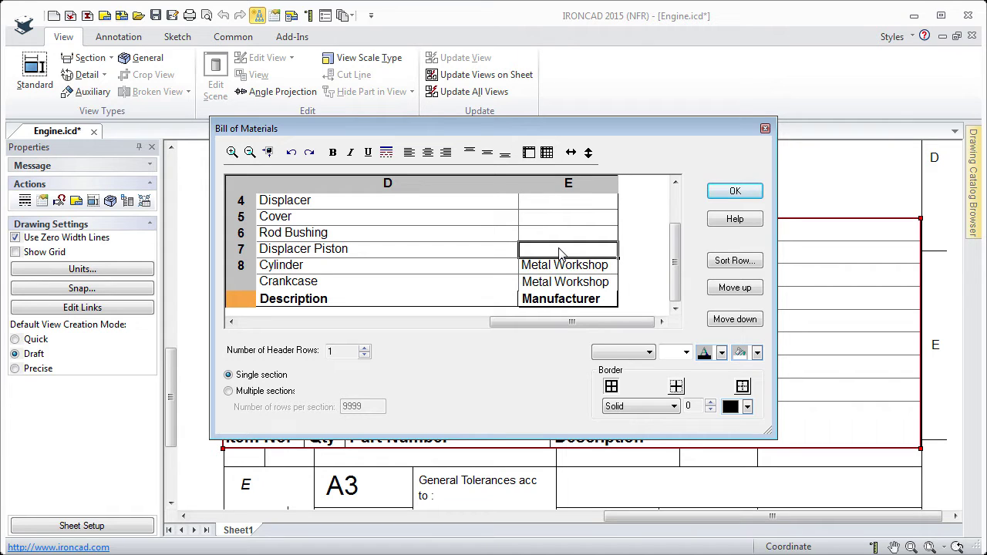
text(Metal Works)
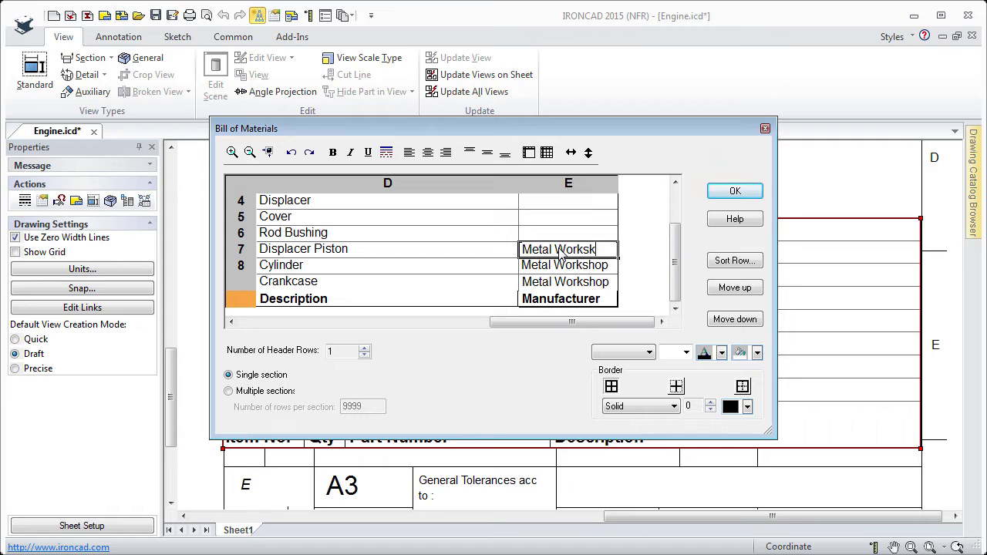
text(hop)
click(635, 262)
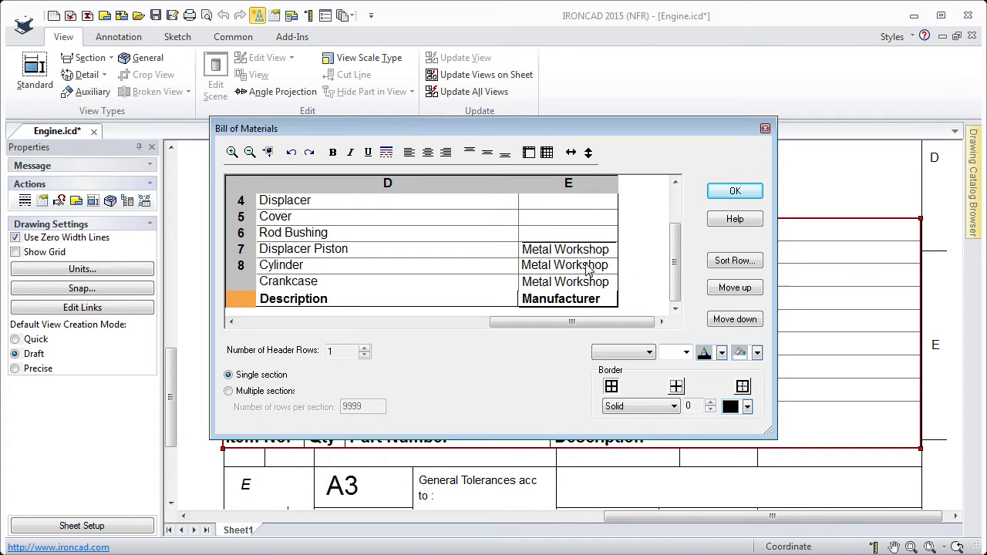
Try to assign the Manufacturer column's values to the Manufacturer property in the scene, with transfer to custom properties enabled.
right_click(539, 265)
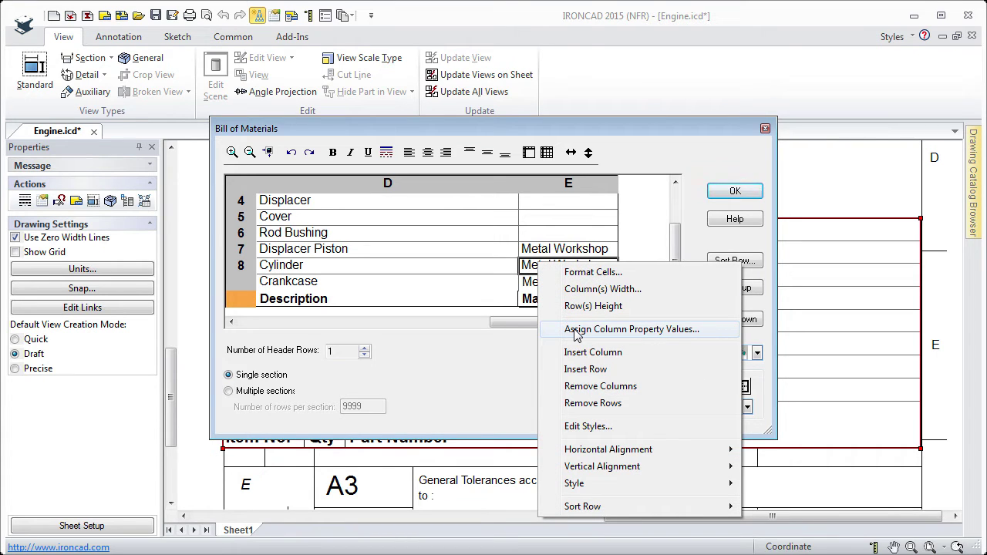
click(576, 330)
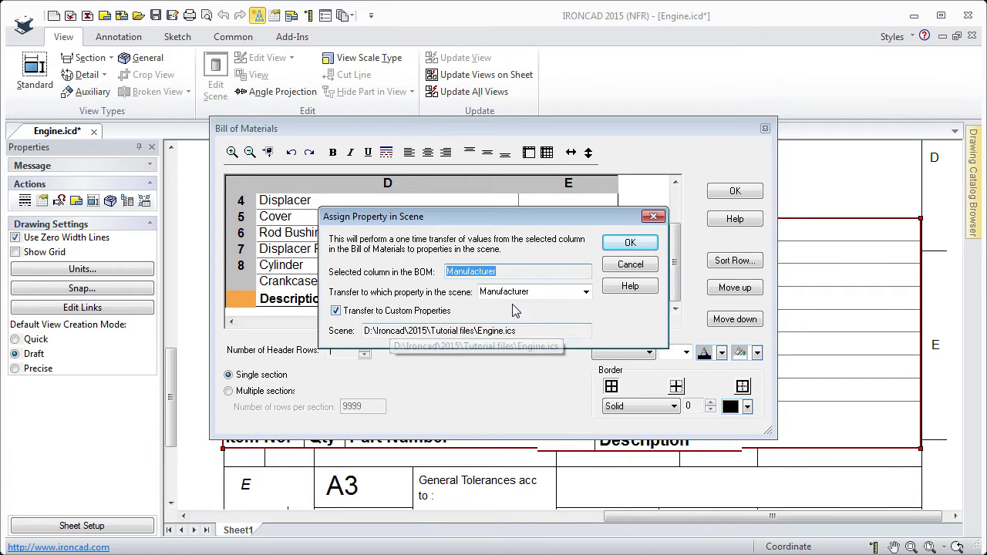
click(629, 244)
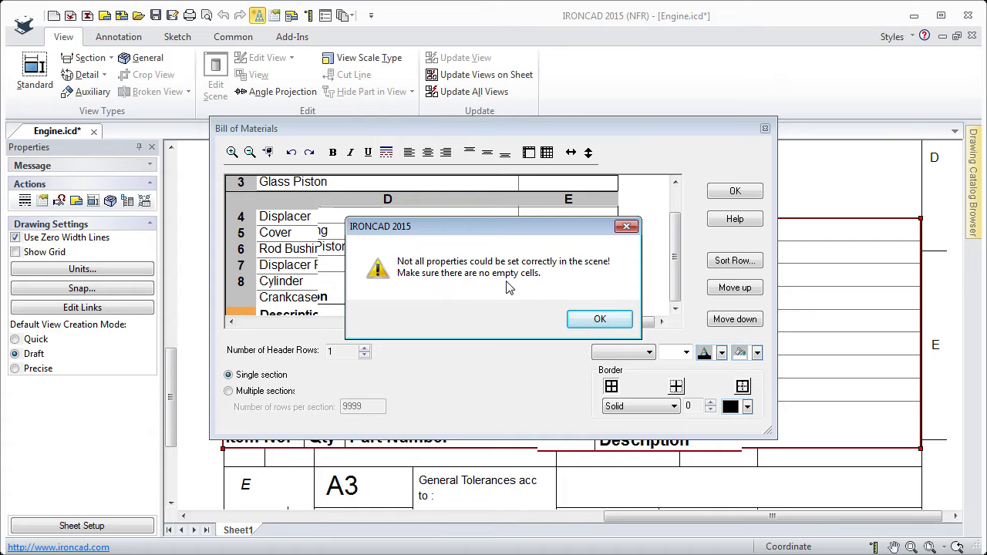
click(578, 320)
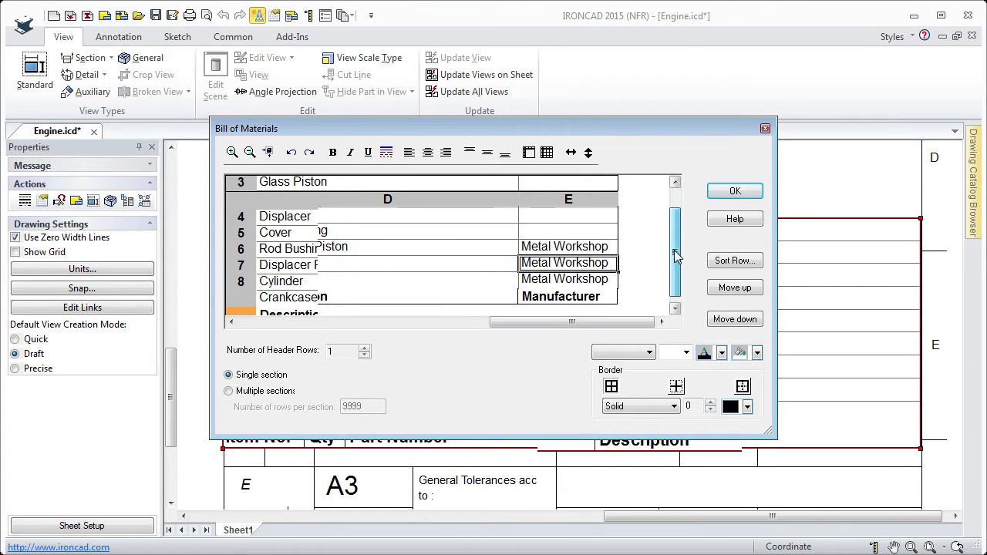
Enter "-" as the manufacturer of the Rod Bushing, Cover, Displacer, Glass Piston, Insexskruv med knapphuvud and Planbricka.
scroll(675, 278, up, 2)
click(532, 264)
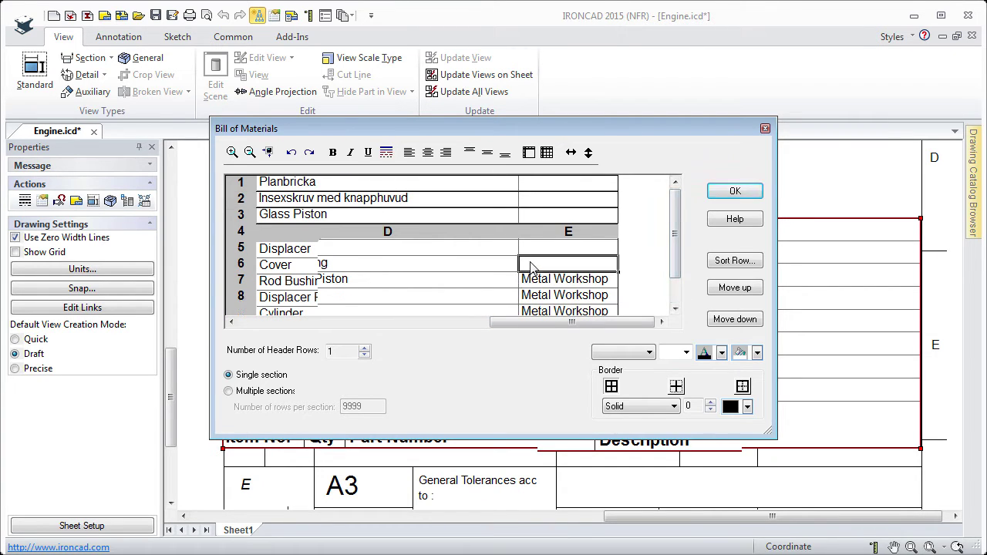
click(532, 253)
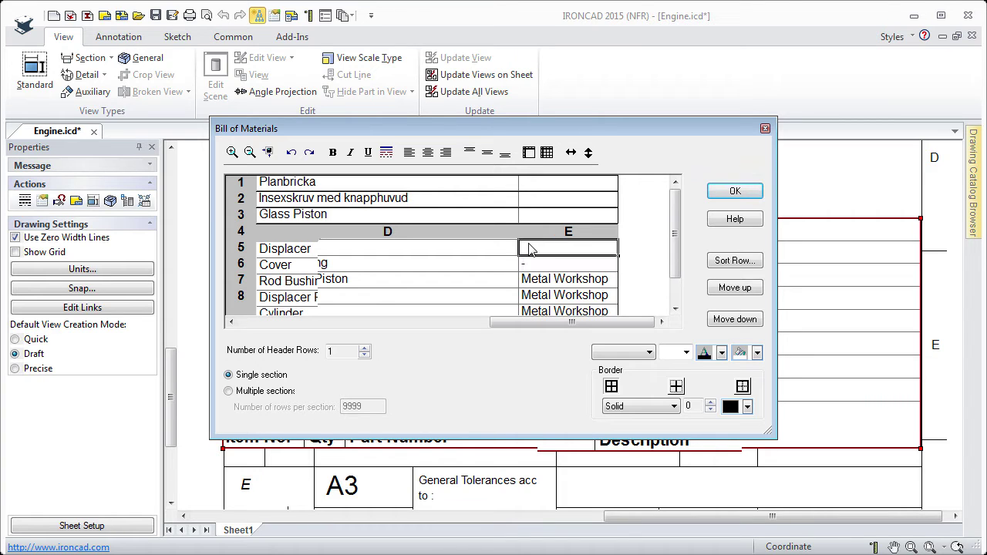
text(-)
click(534, 231)
text(-)
click(537, 219)
text(-)
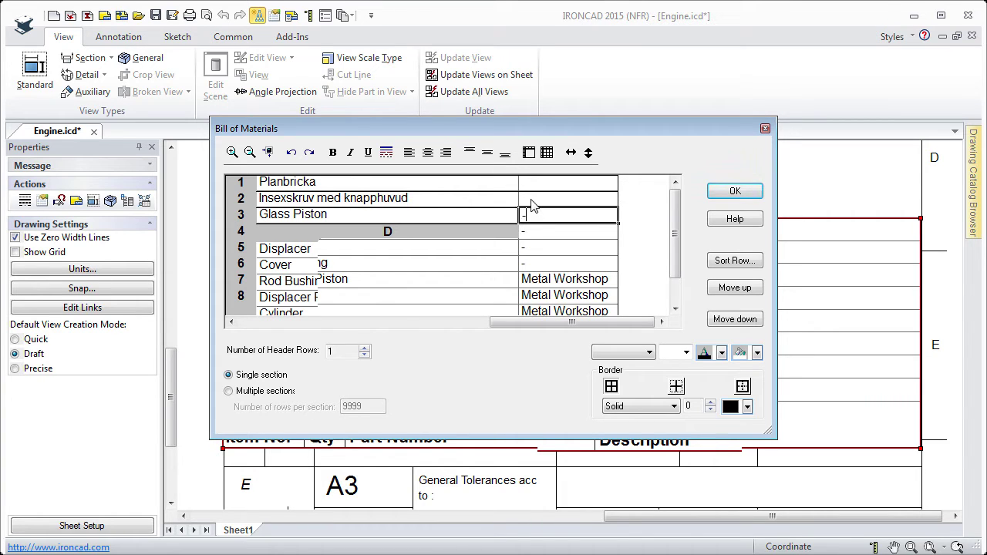
click(532, 198)
text(-)
click(530, 182)
text(-)
Assign the Manufacturer column's values to the Manufacturer property in the scene, transferring to custom properties, and accept the bill of materials edits.
drag(667, 239, 669, 264)
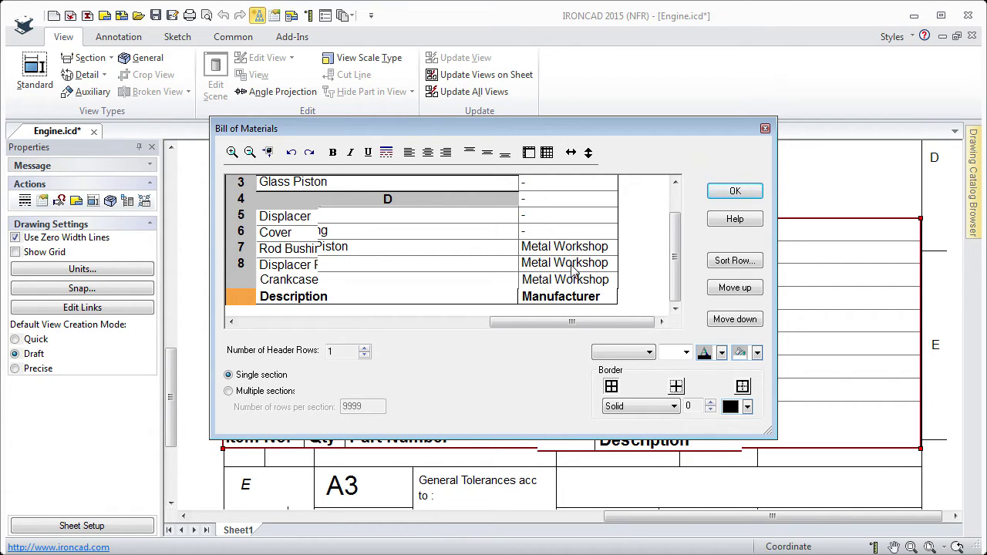
scroll(673, 231, up, 1)
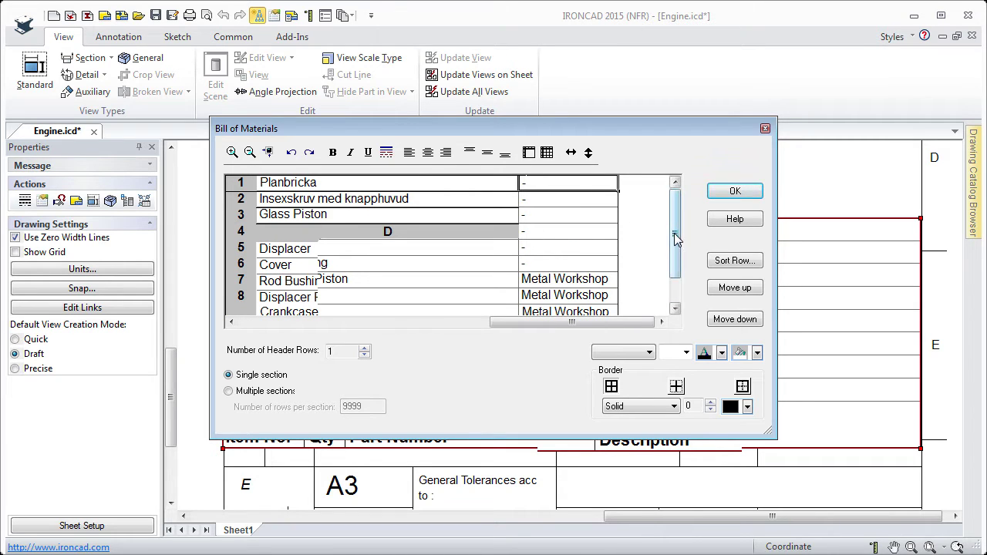
scroll(678, 239, down, 1)
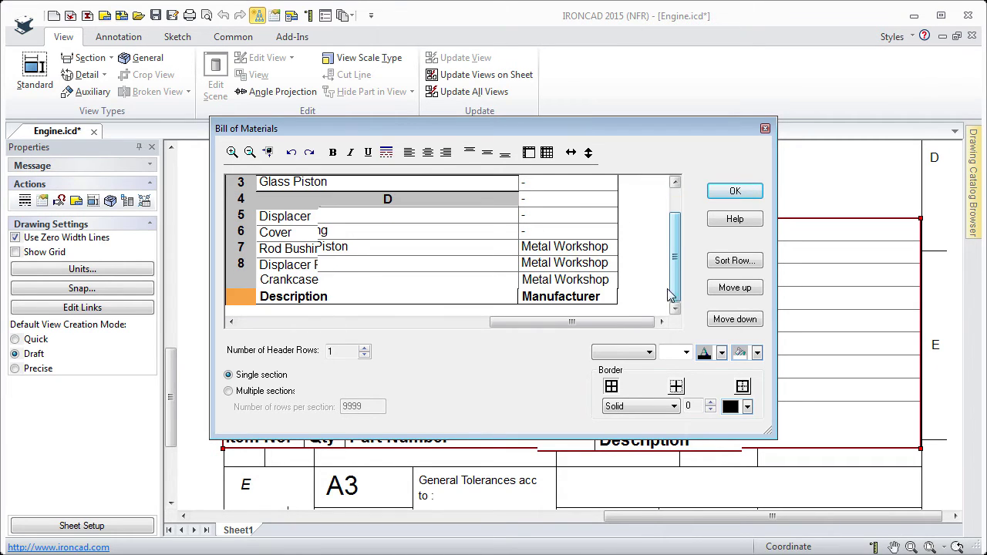
right_click(537, 266)
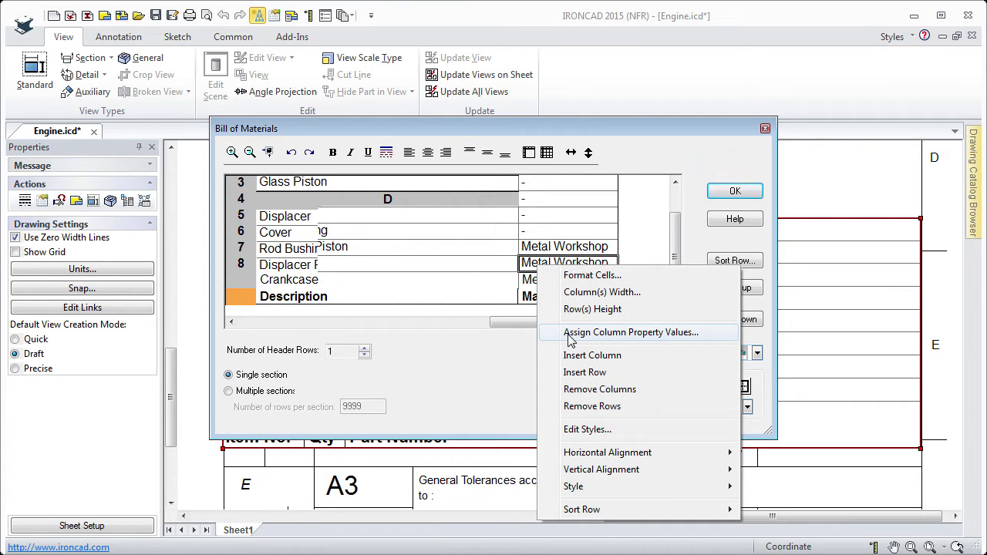
click(568, 333)
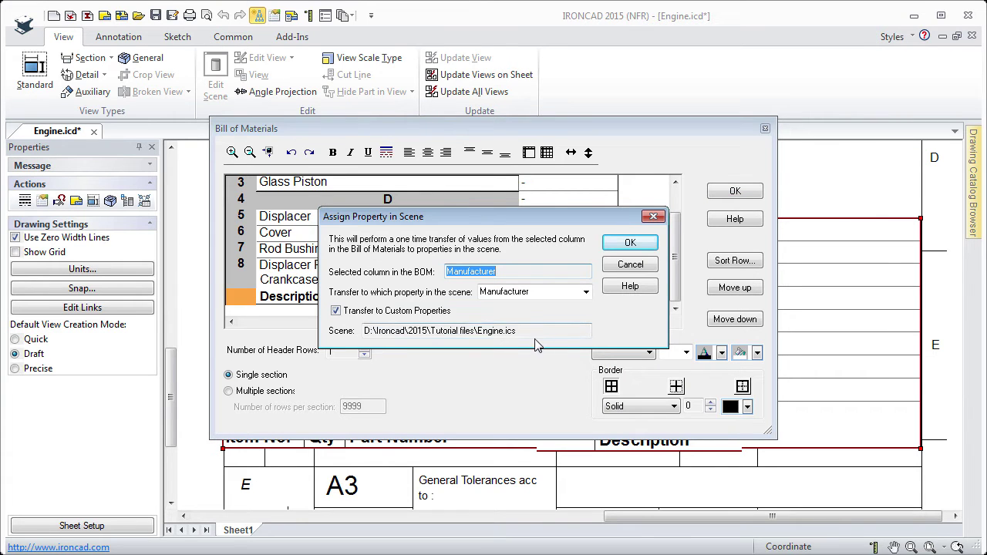
click(626, 243)
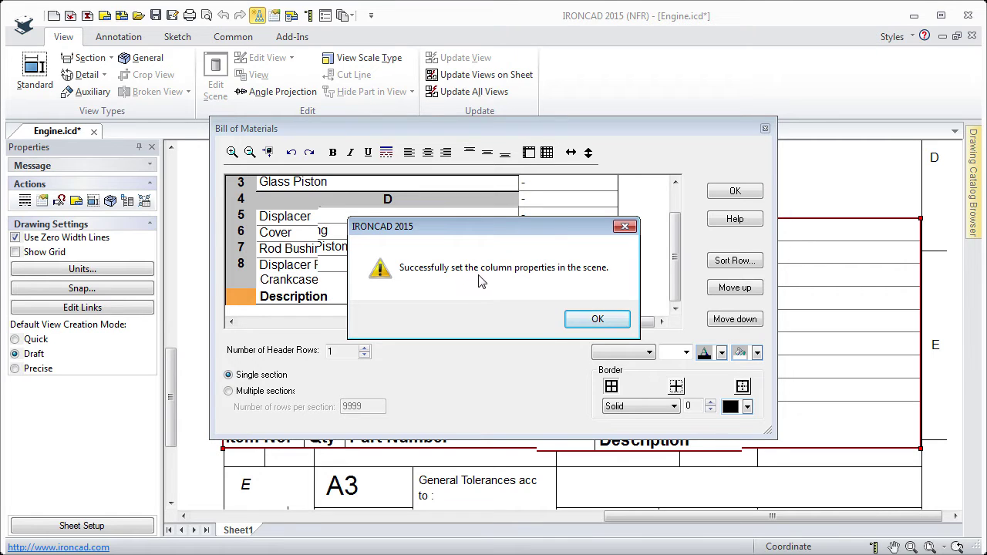
click(592, 322)
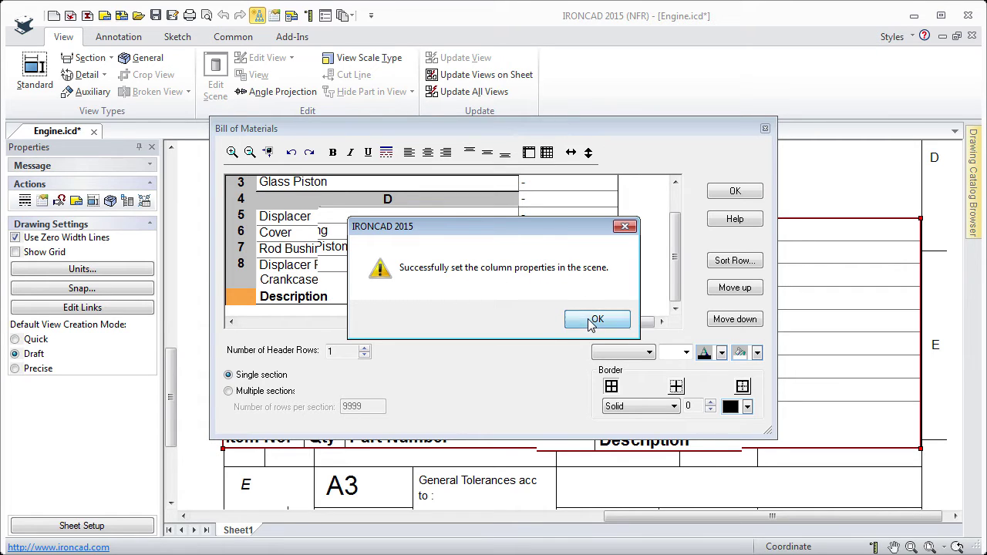
click(732, 193)
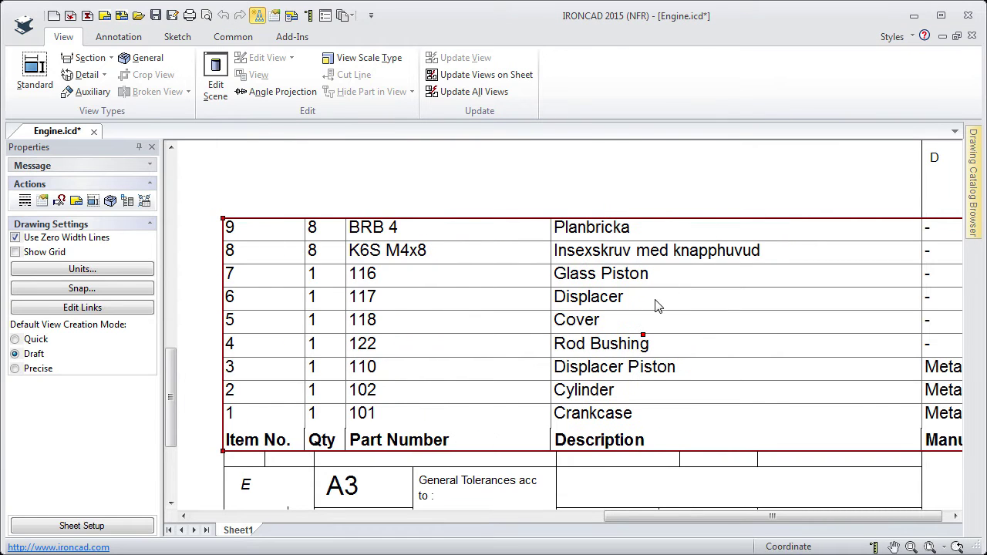
Move the bill of materials table left and slightly up, so its right side lies inside the sheet frame above the title block.
scroll(656, 306, down, 2)
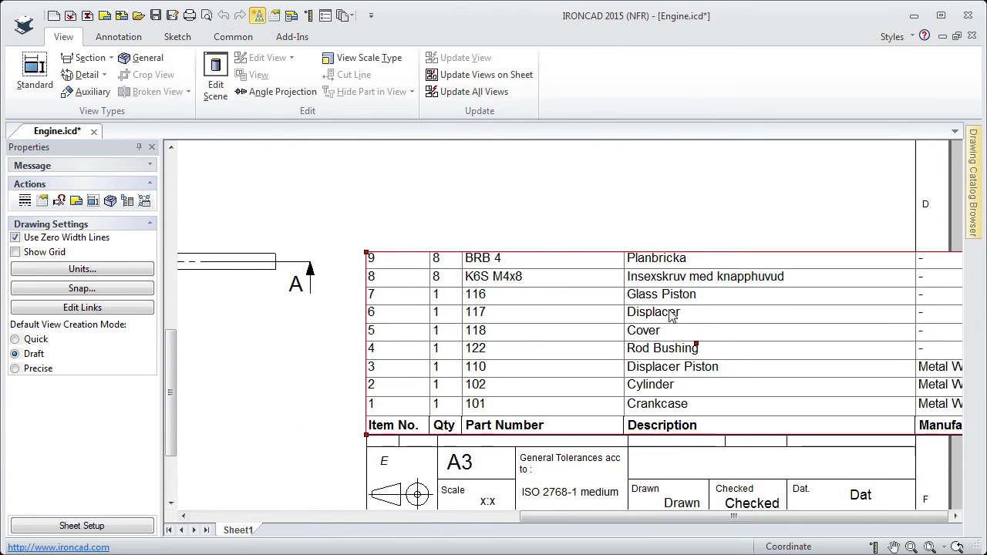
middle_drag(721, 350, 584, 287)
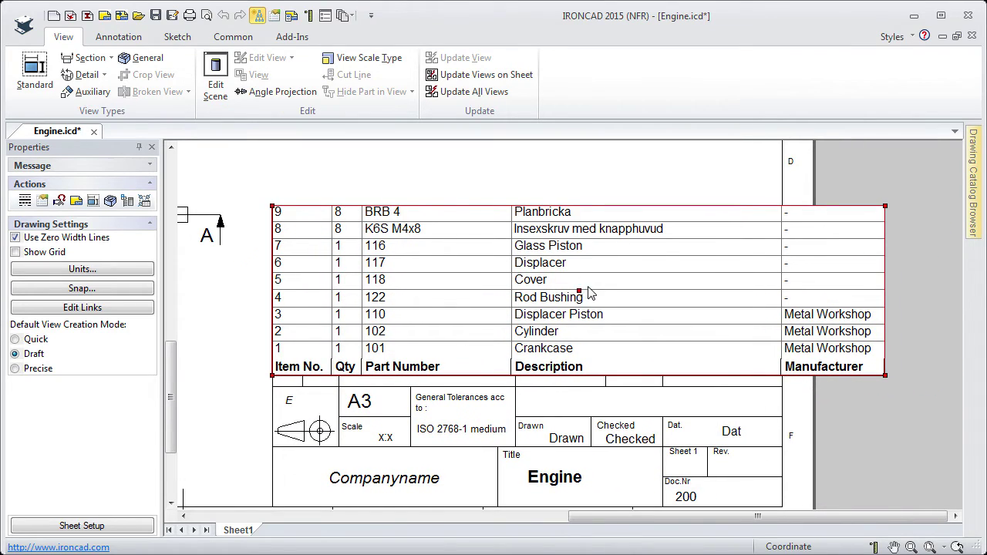
drag(891, 375, 667, 349)
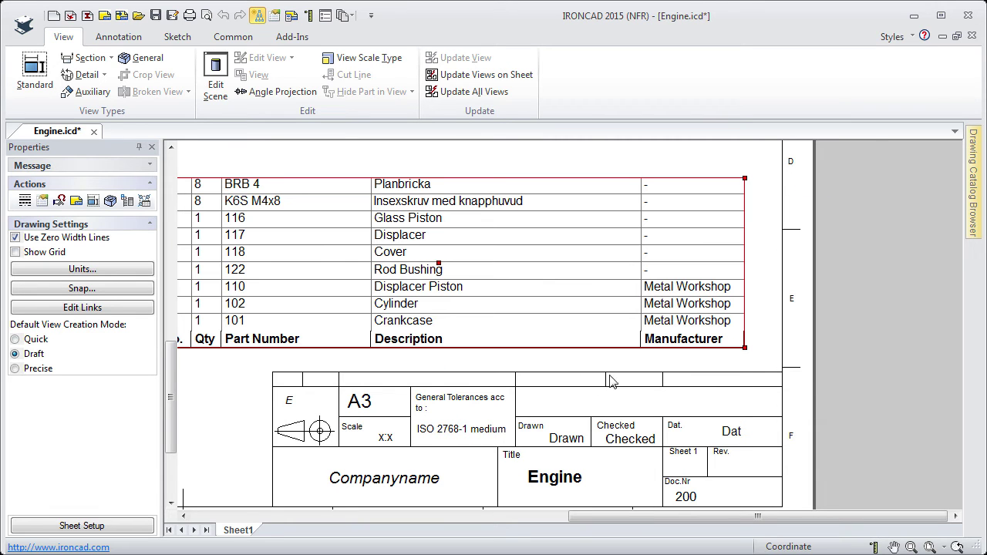
scroll(529, 356, down, 1)
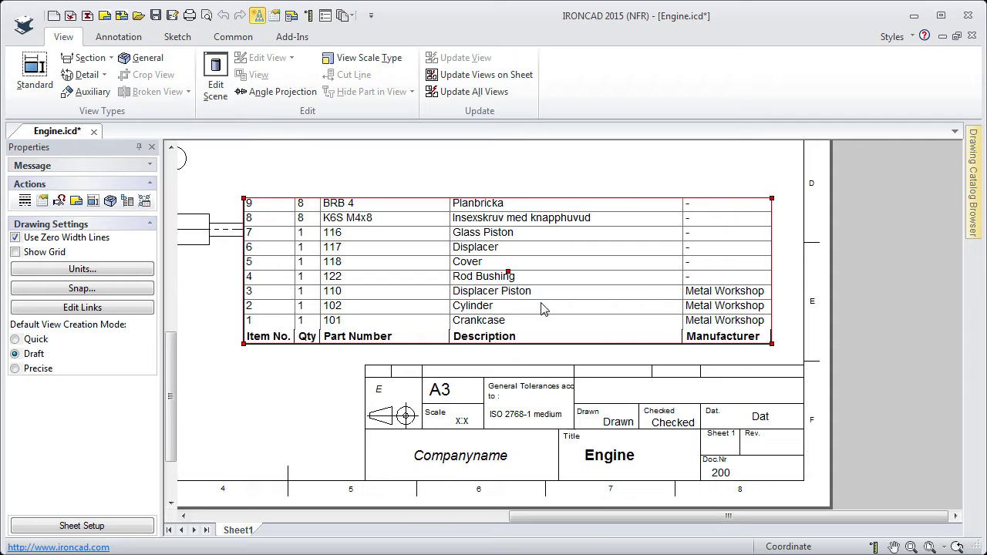
Open the bill of materials for editing and check the widths of the Item No. and Qty columns without changing them.
double_click(485, 281)
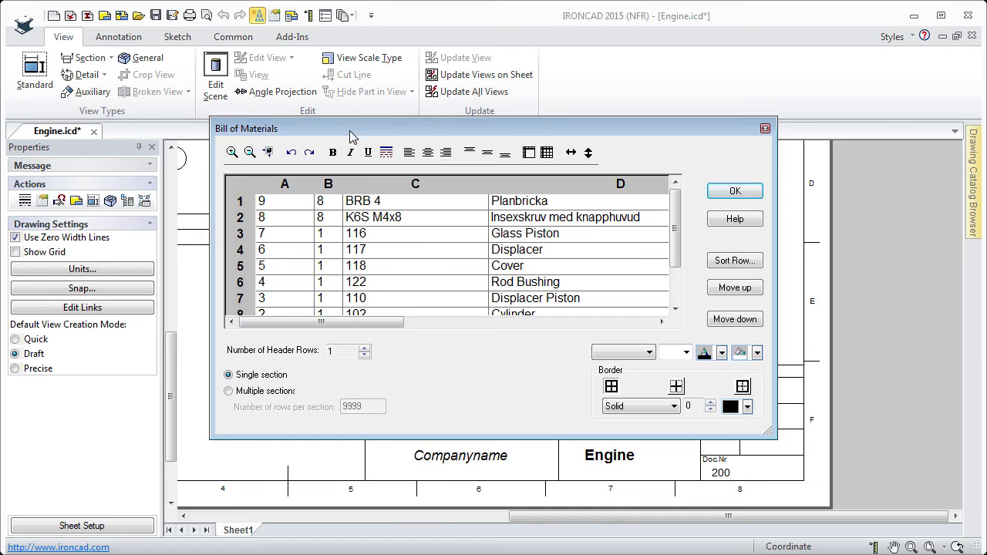
drag(351, 135, 440, 135)
click(372, 186)
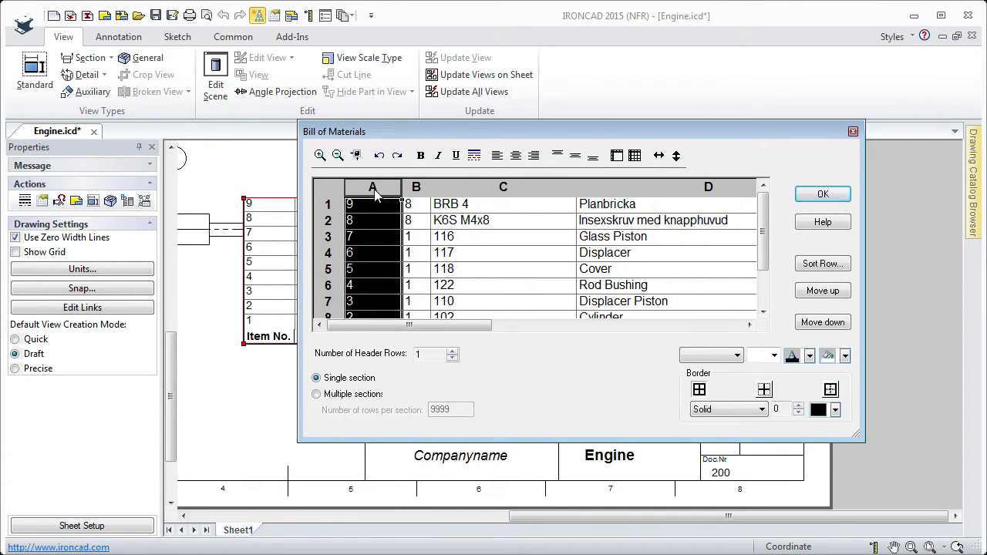
right_click(378, 196)
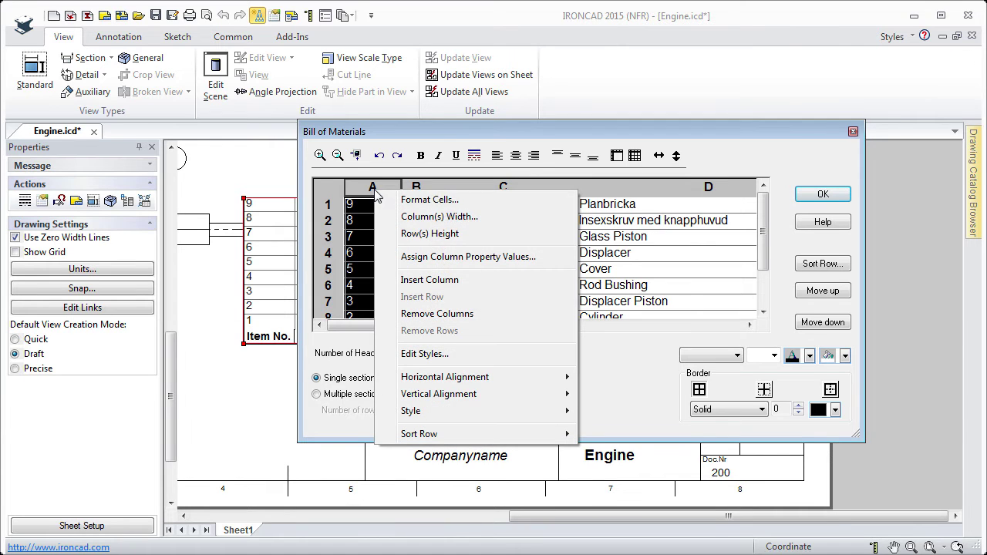
click(435, 216)
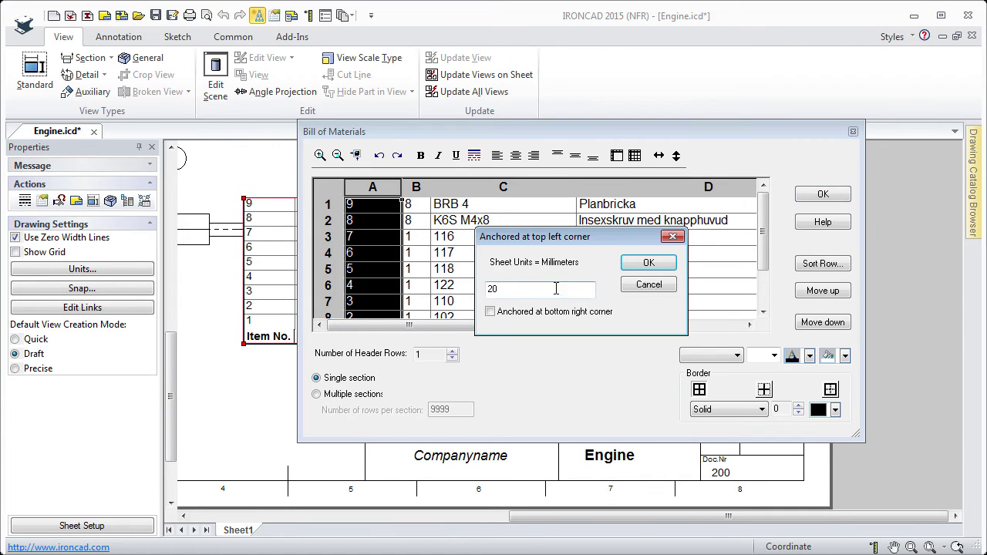
click(649, 285)
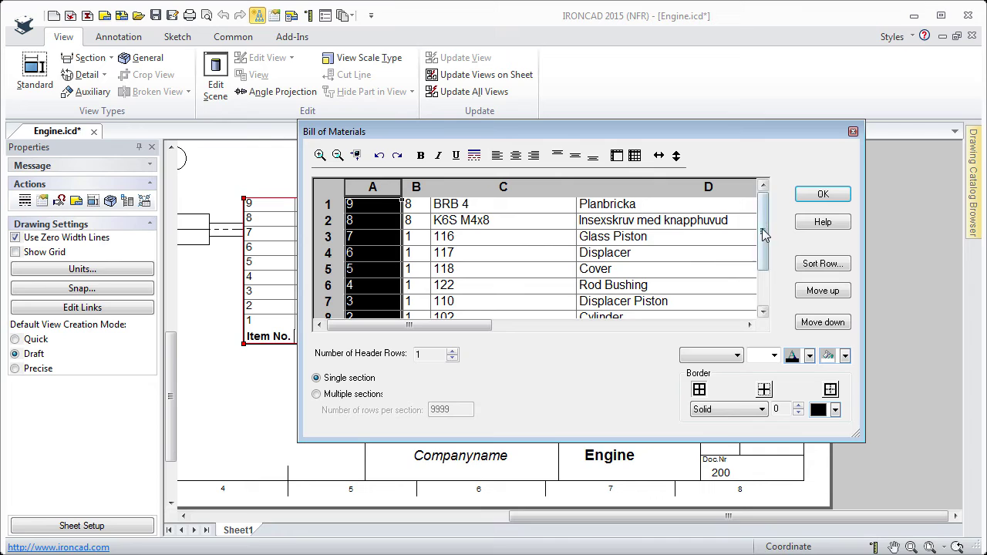
drag(765, 231, 765, 266)
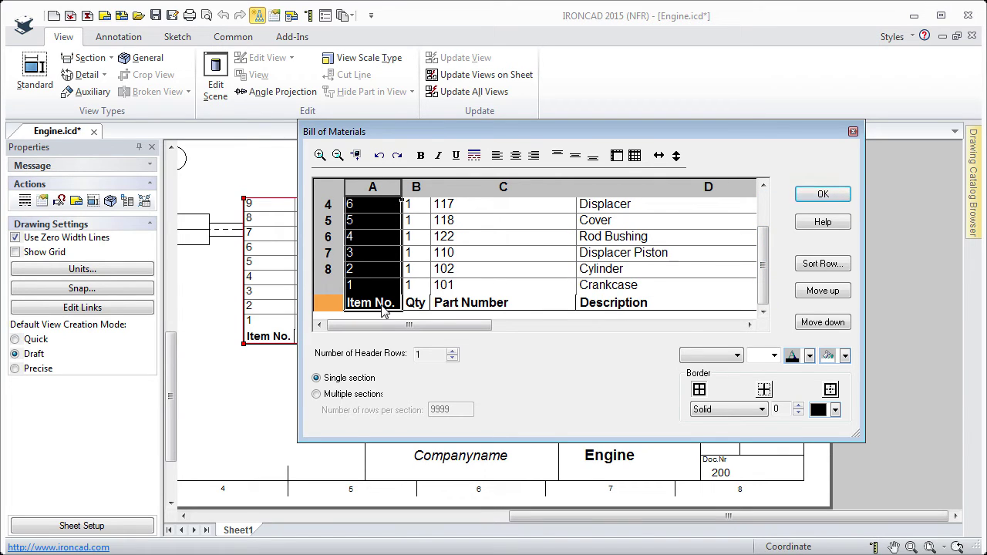
click(417, 188)
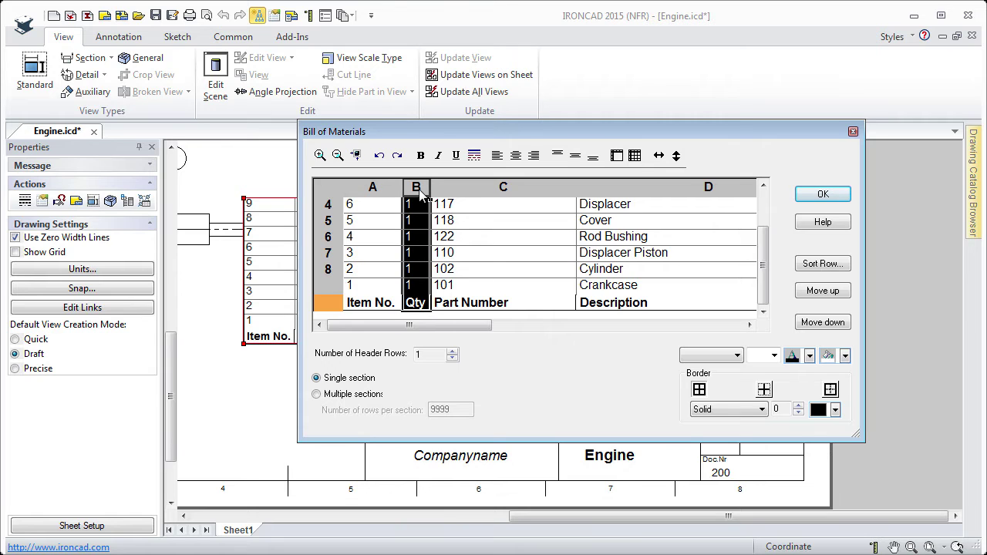
right_click(418, 195)
click(464, 229)
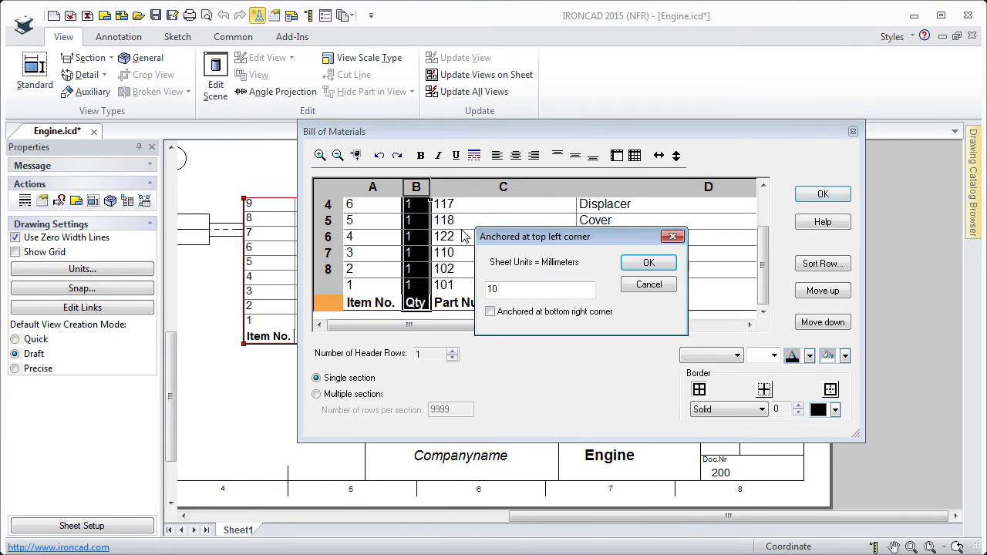
click(633, 287)
Reduce the width of the Part Number column so that it just fits its header title.
click(480, 188)
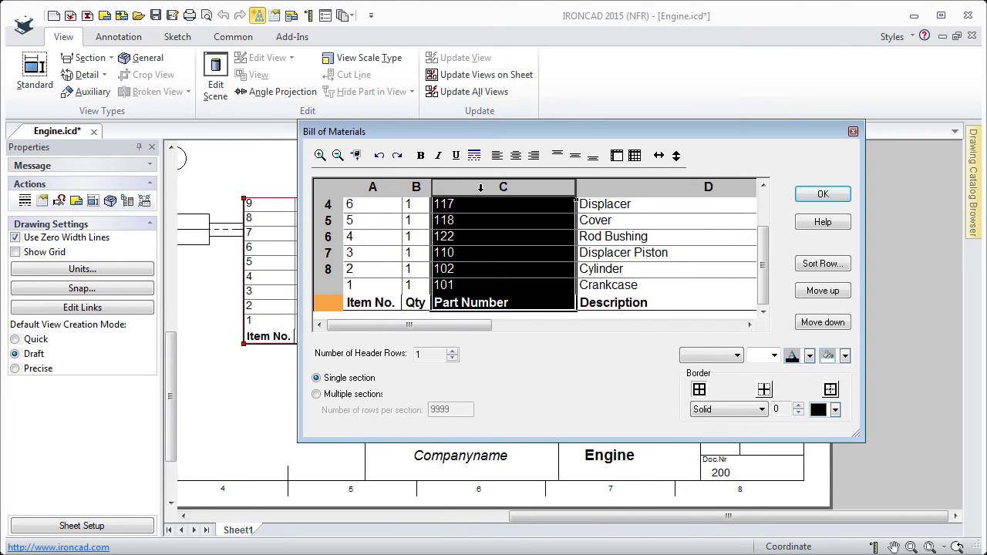
right_click(480, 188)
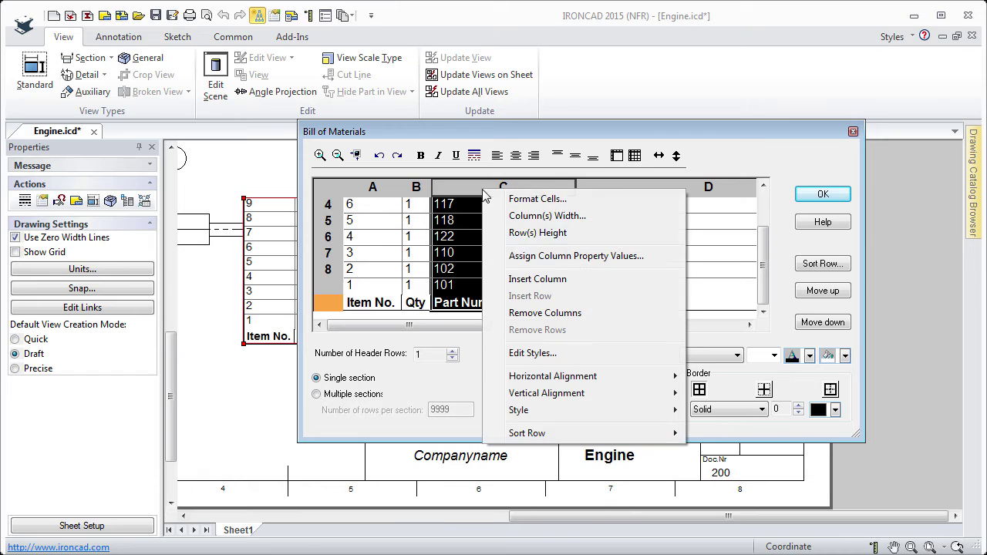
click(530, 216)
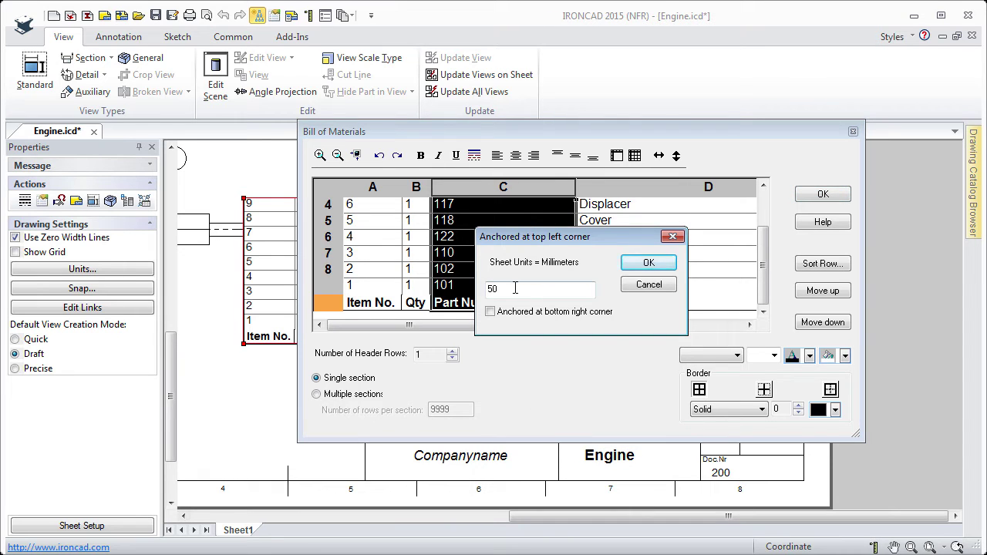
drag(515, 288, 469, 290)
click(646, 265)
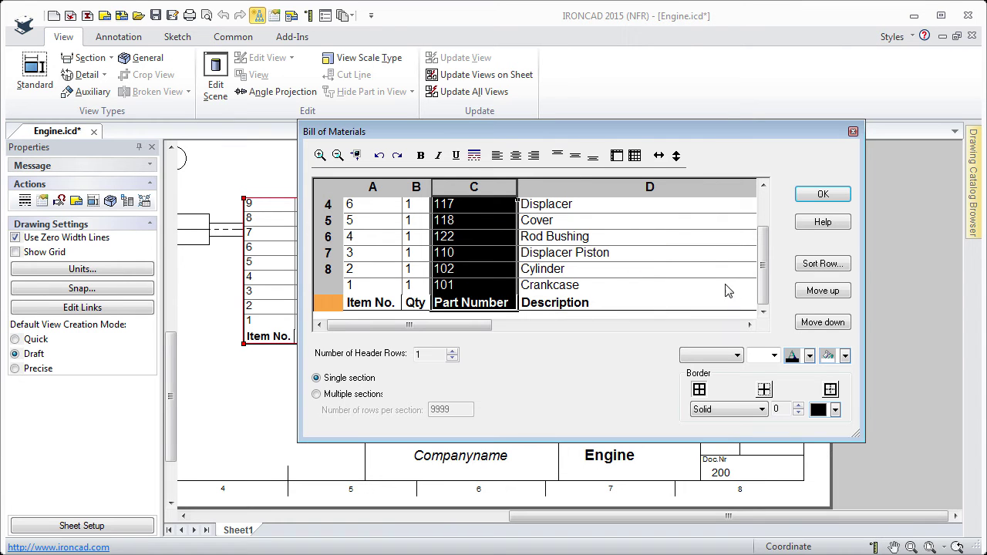
Set the width of the Description column to 75 mm.
click(624, 186)
right_click(627, 191)
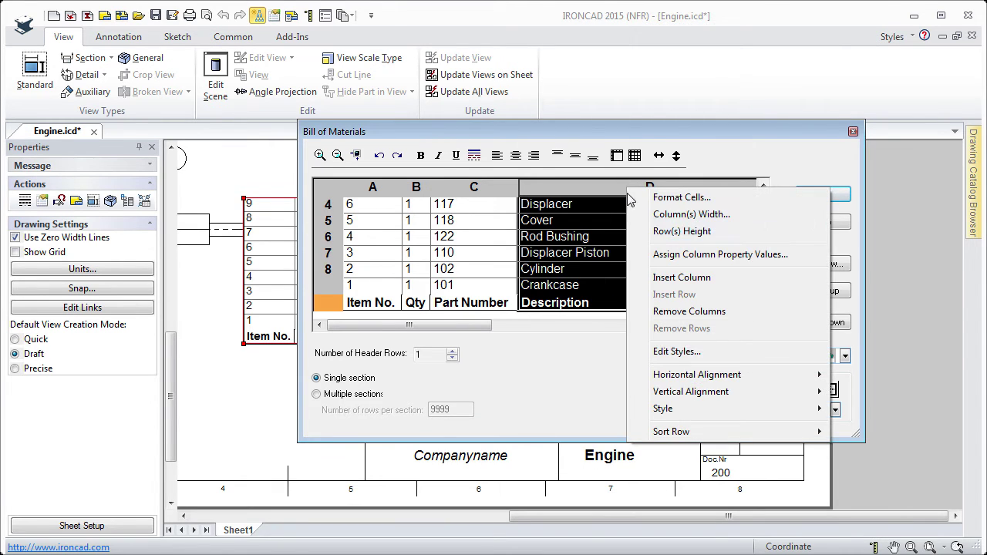
click(688, 214)
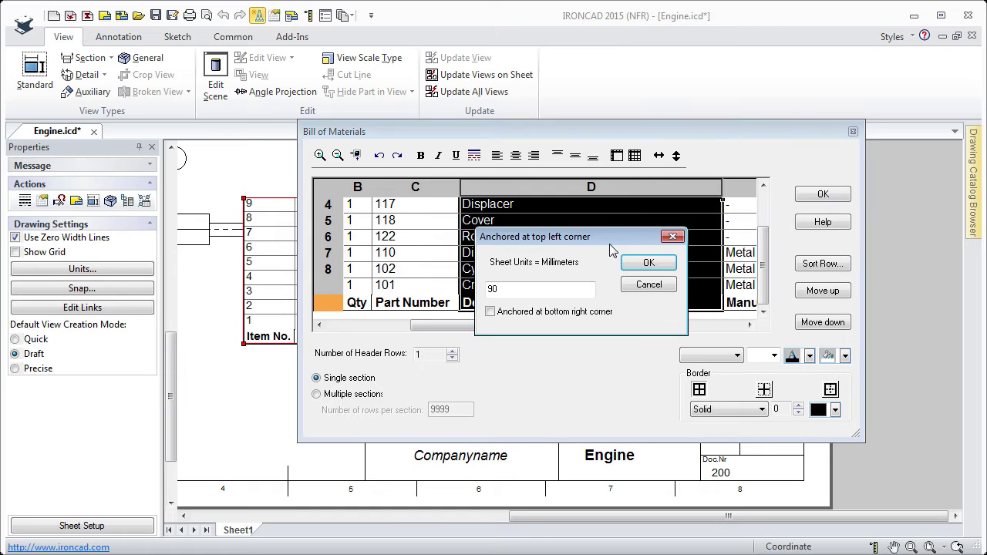
drag(521, 290, 461, 296)
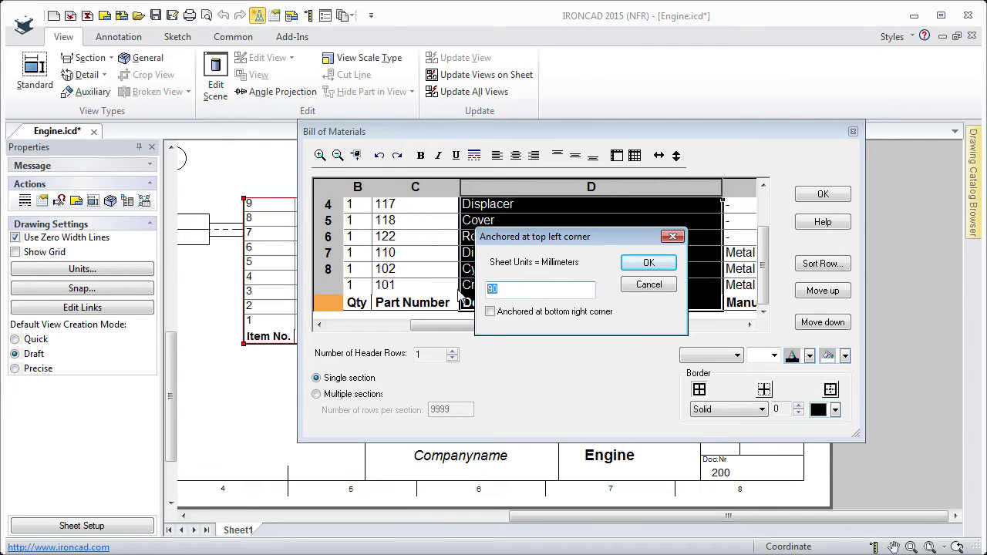
text(75)
click(637, 270)
Set the width of the Manufacturer column to 35 mm.
drag(509, 330, 592, 328)
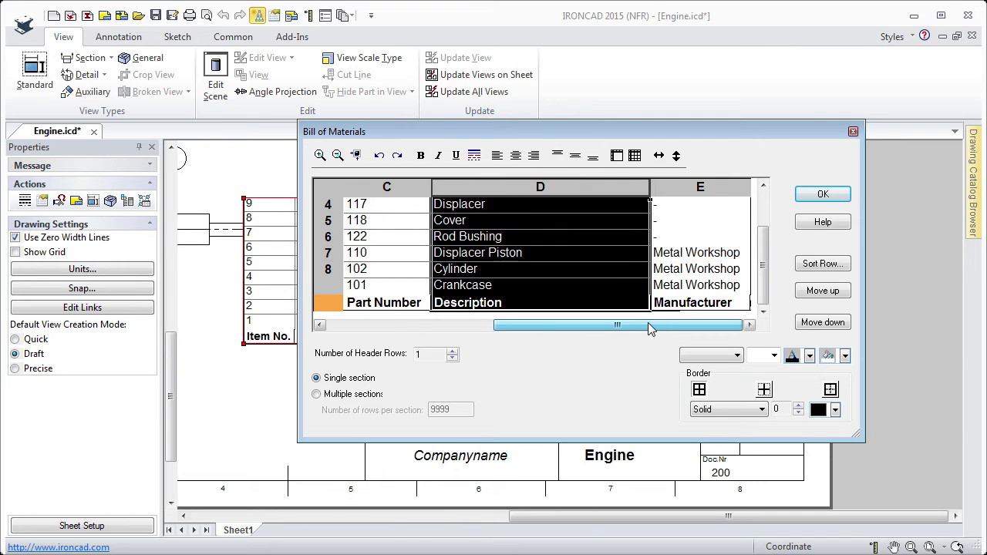
click(683, 187)
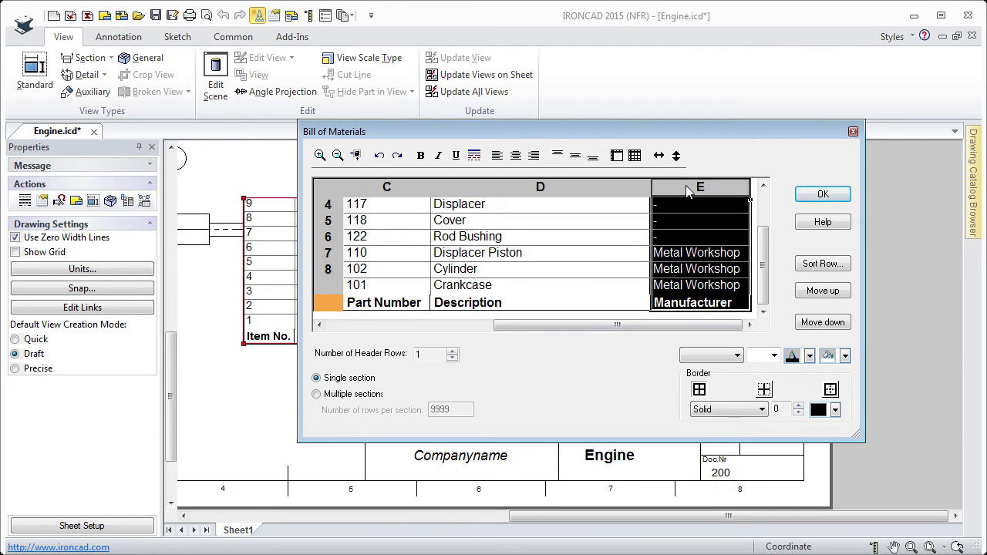
right_click(686, 188)
click(718, 212)
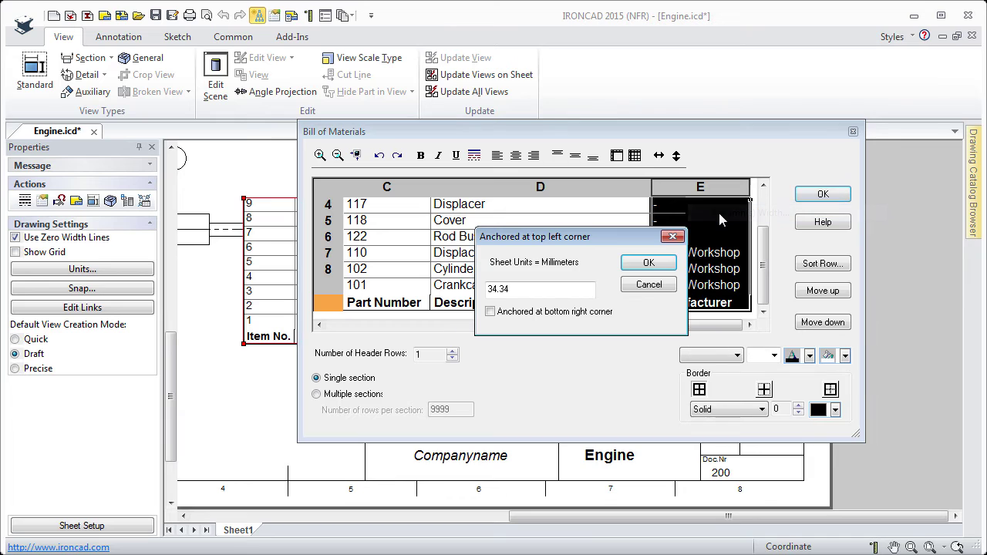
click(564, 289)
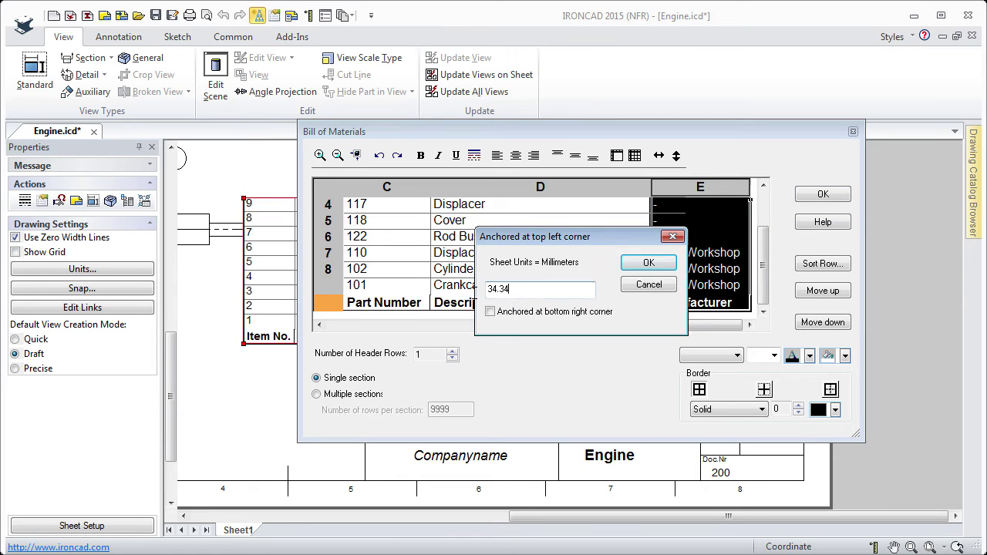
drag(564, 289, 460, 287)
text(35)
click(627, 264)
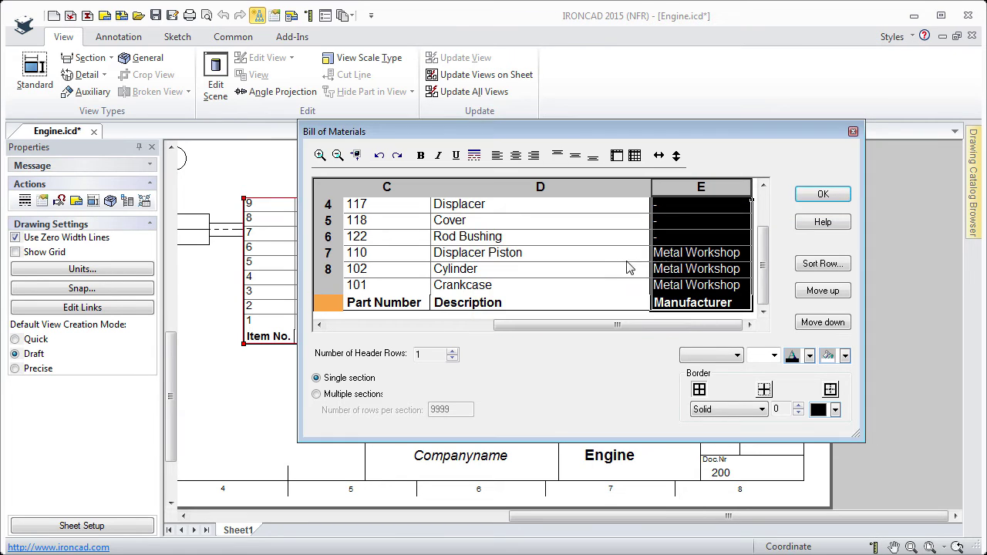
Apply the column width changes and move the bill of materials flush against the title block's upper edge and the sheet border.
click(821, 194)
drag(688, 343, 803, 364)
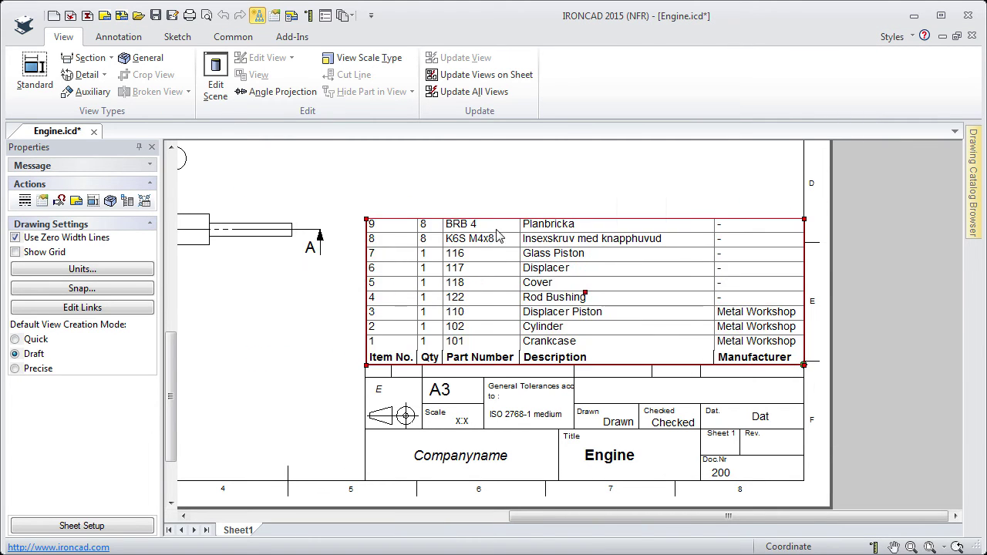
scroll(540, 320, down, 2)
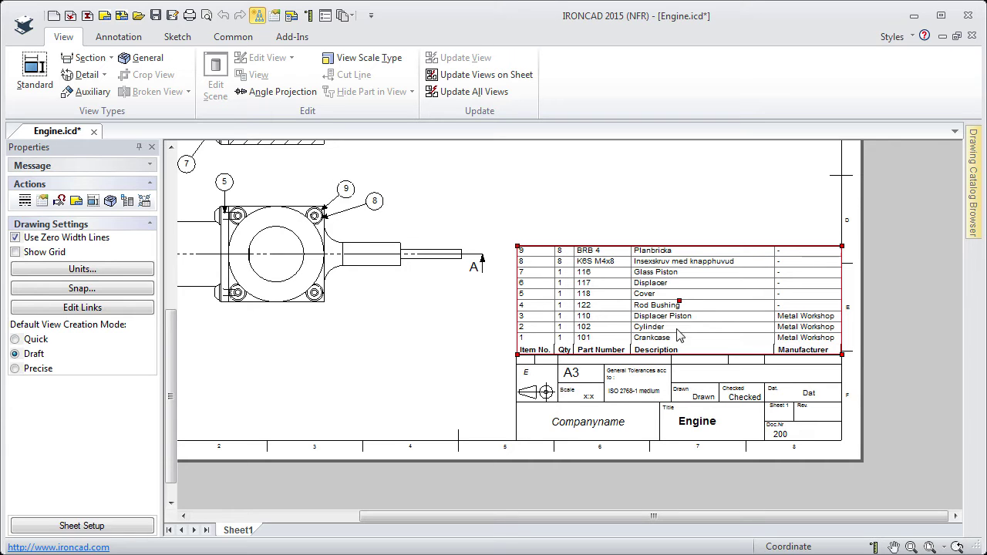
Open the 3D scene linked to the FRONT view of the engine drawing.
click(385, 281)
middle_drag(316, 284, 460, 305)
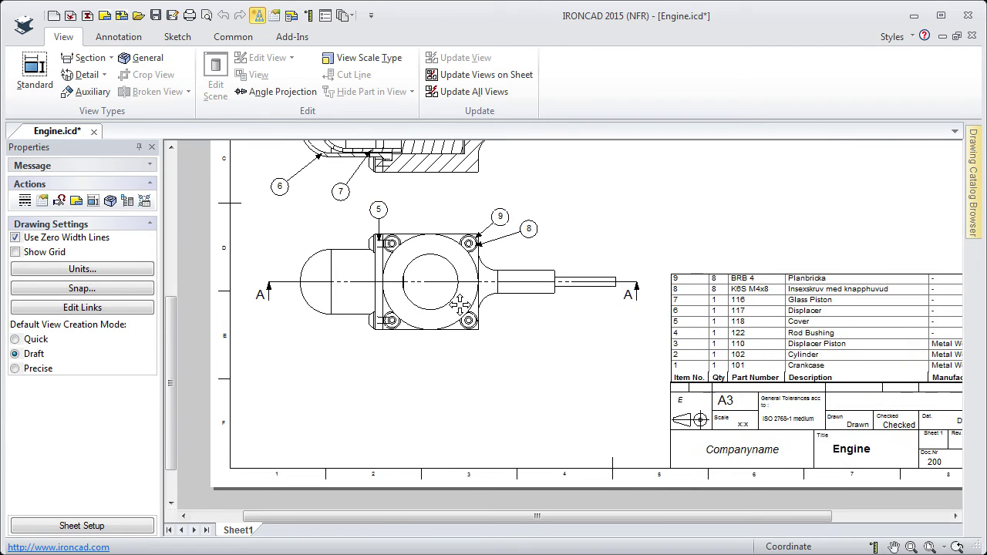
click(445, 316)
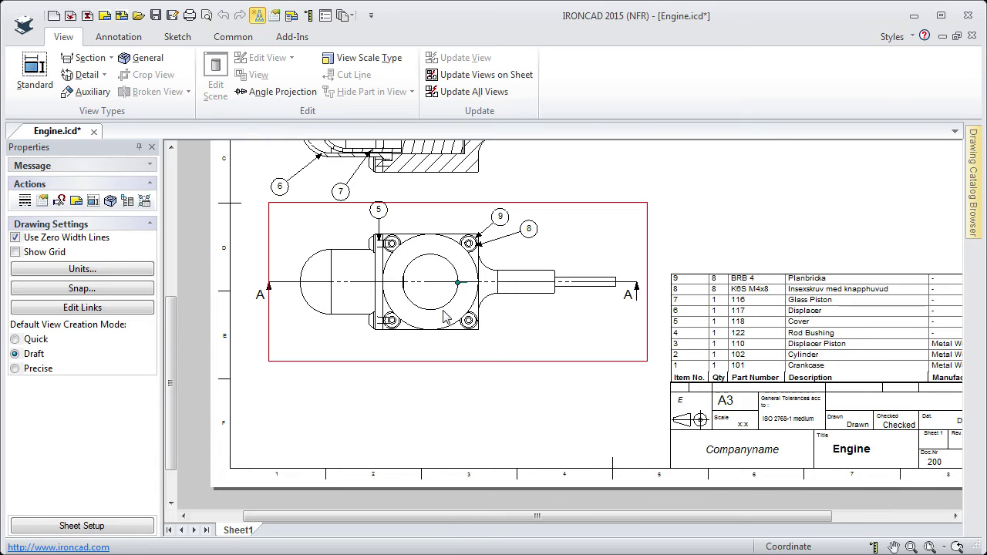
right_click(445, 316)
click(472, 362)
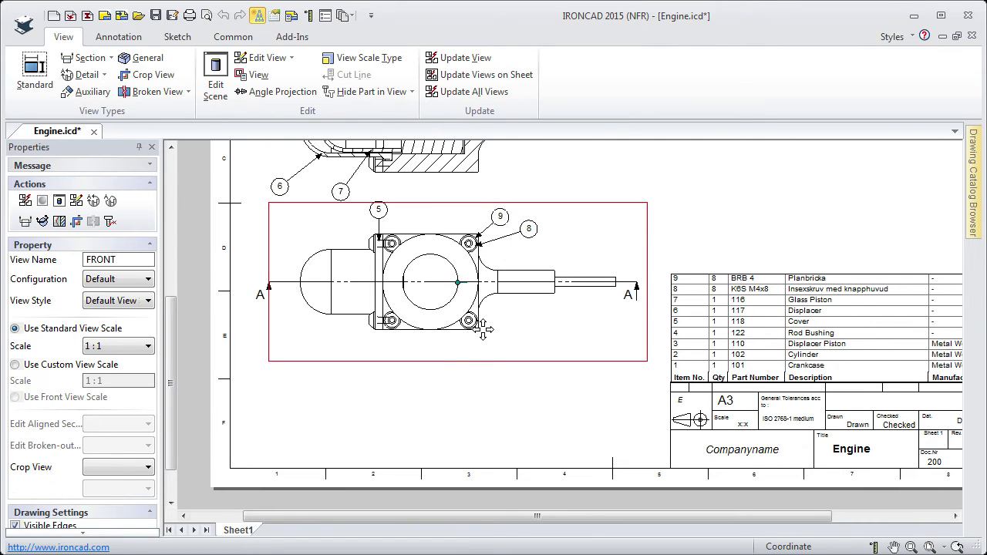
scroll(486, 332, up, 2)
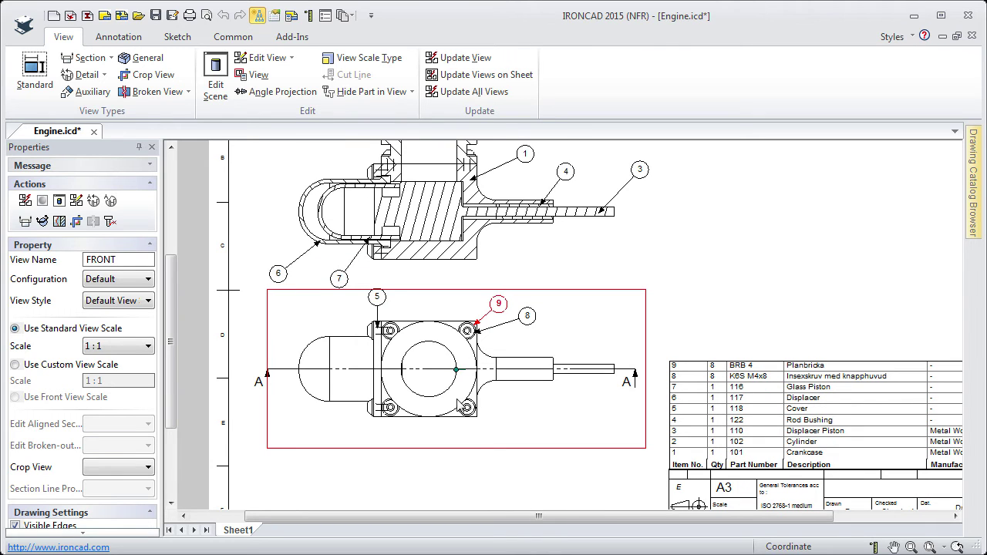
right_click(446, 406)
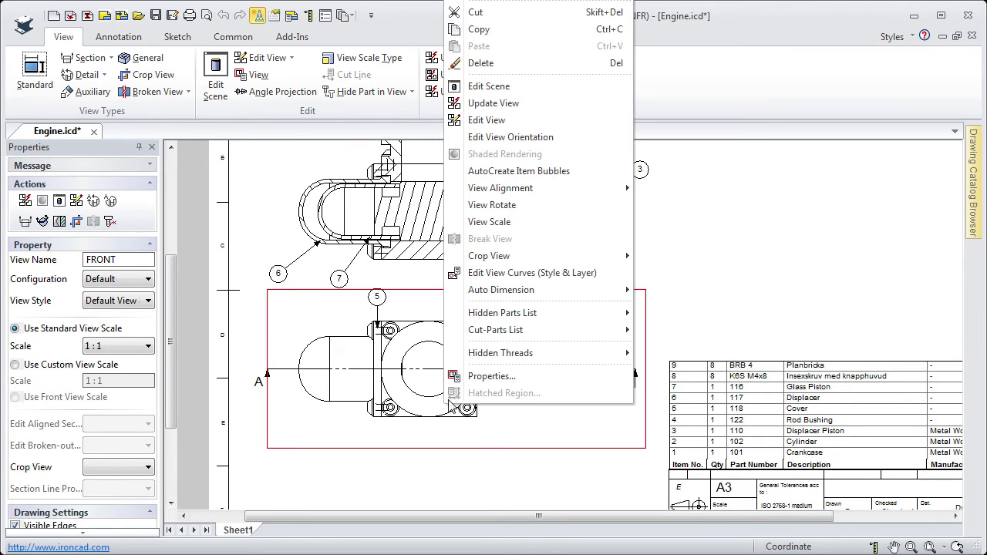
click(491, 89)
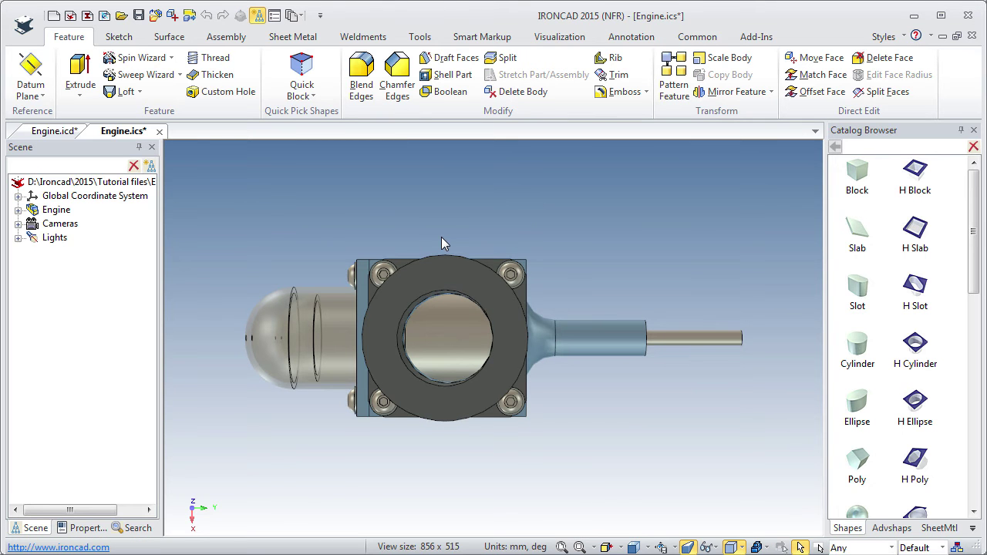
Check the Manufacturer custom property in the Crankcase part's properties within the Engine assembly.
click(435, 283)
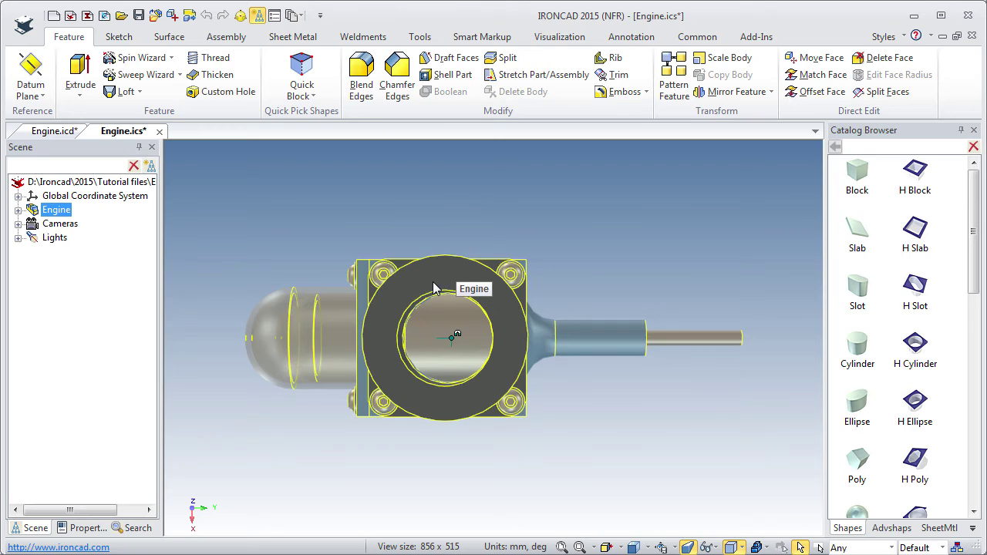
click(18, 210)
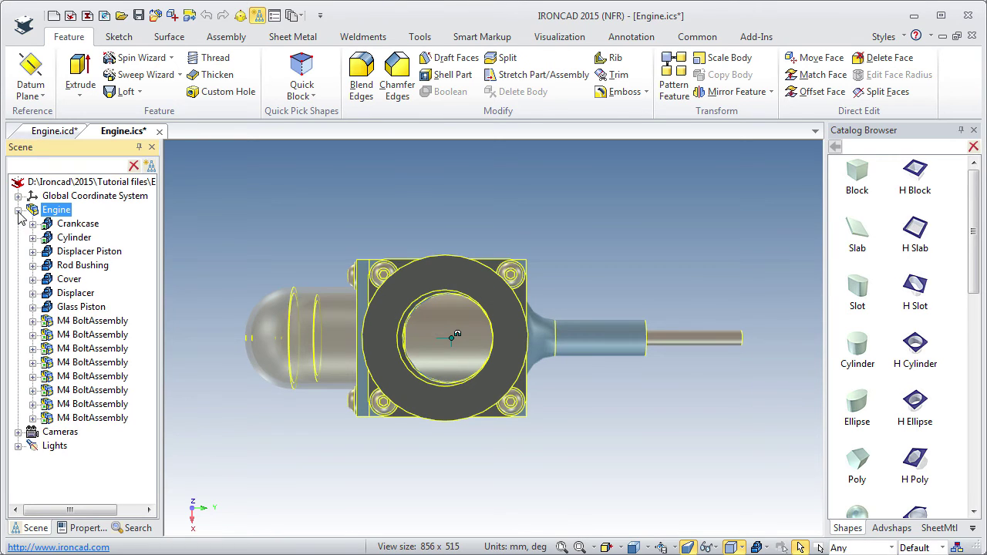
click(66, 225)
right_click(66, 225)
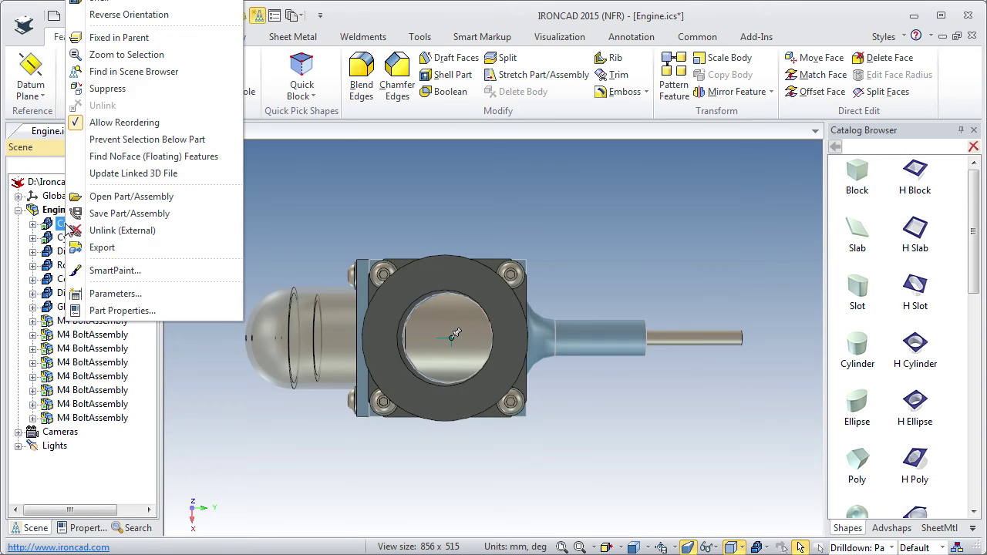
click(106, 312)
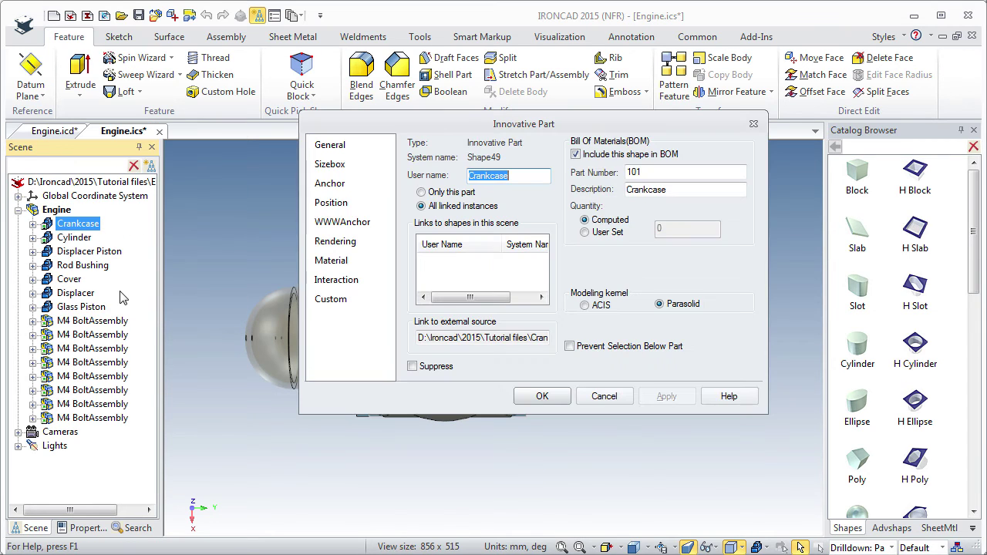
click(336, 303)
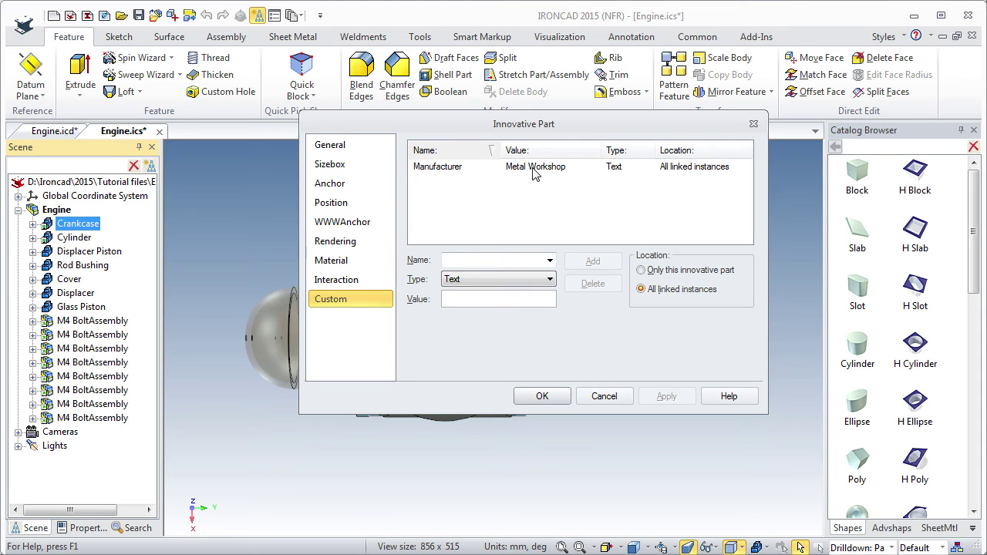
click(438, 174)
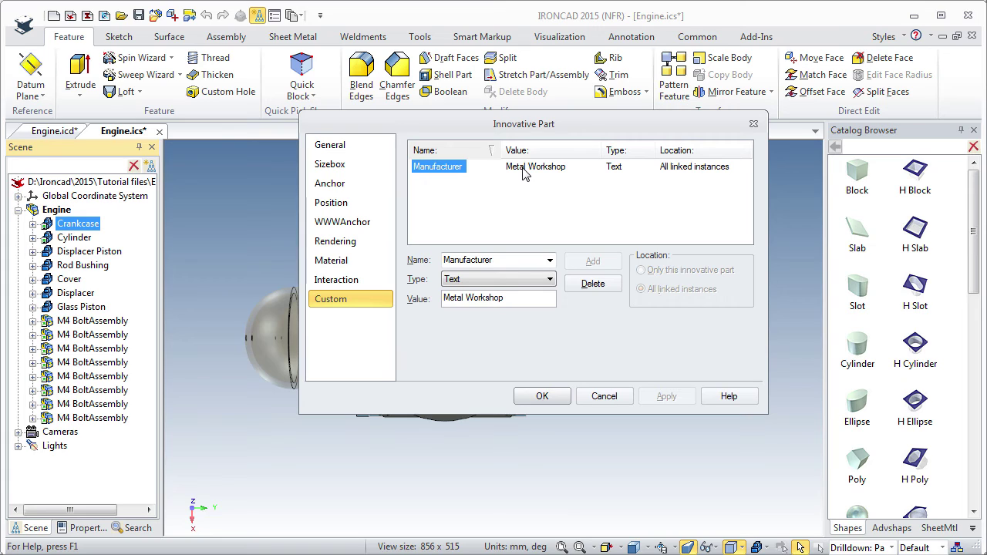
click(522, 173)
click(429, 171)
click(550, 402)
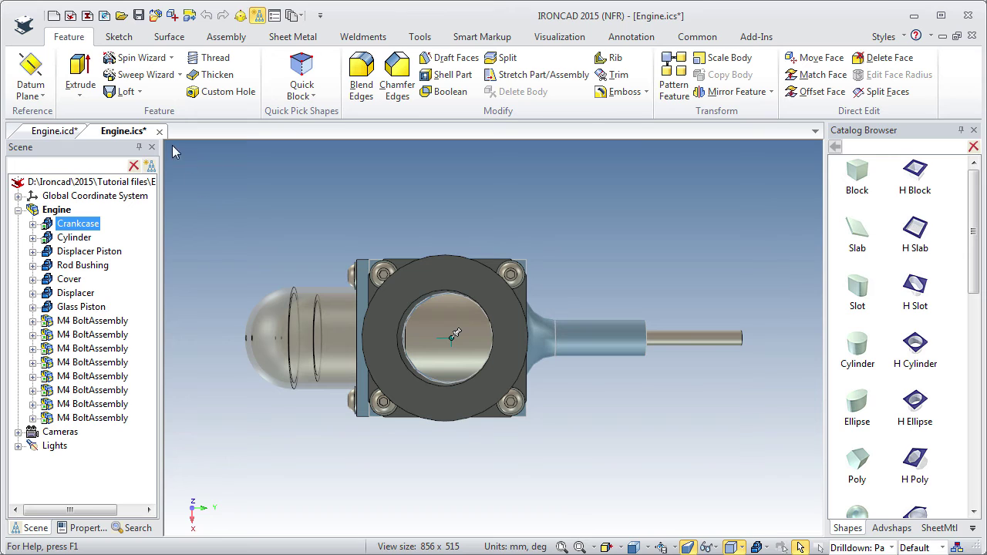
Close the Engine.ics scene without saving the externally linked files and fit the whole drawing sheet in view.
click(159, 131)
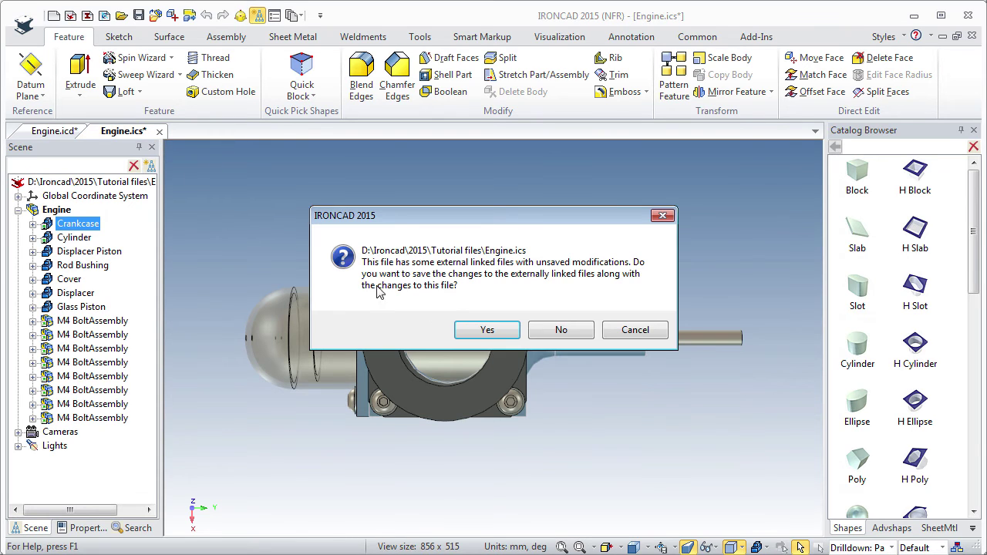
click(561, 330)
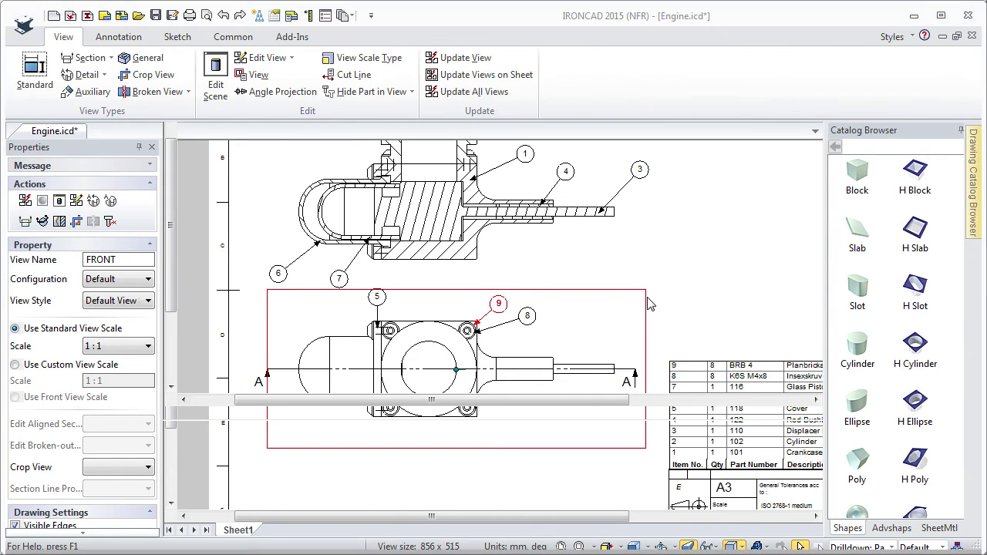
click(597, 231)
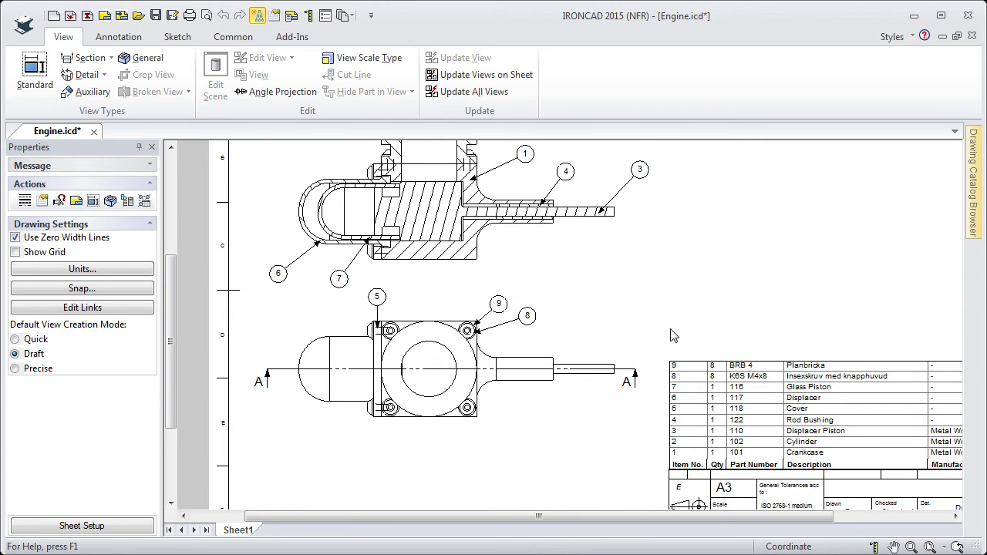
click(929, 546)
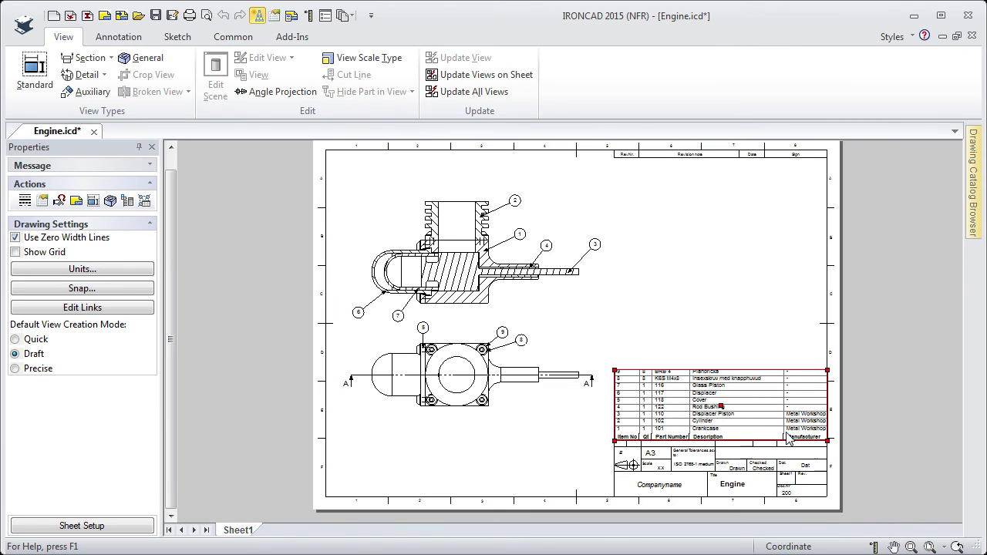
Start saving the bill of materials as a template in C:\Program Files\IronCAD\2015\AppData\en-us\Template\BOM.
click(738, 405)
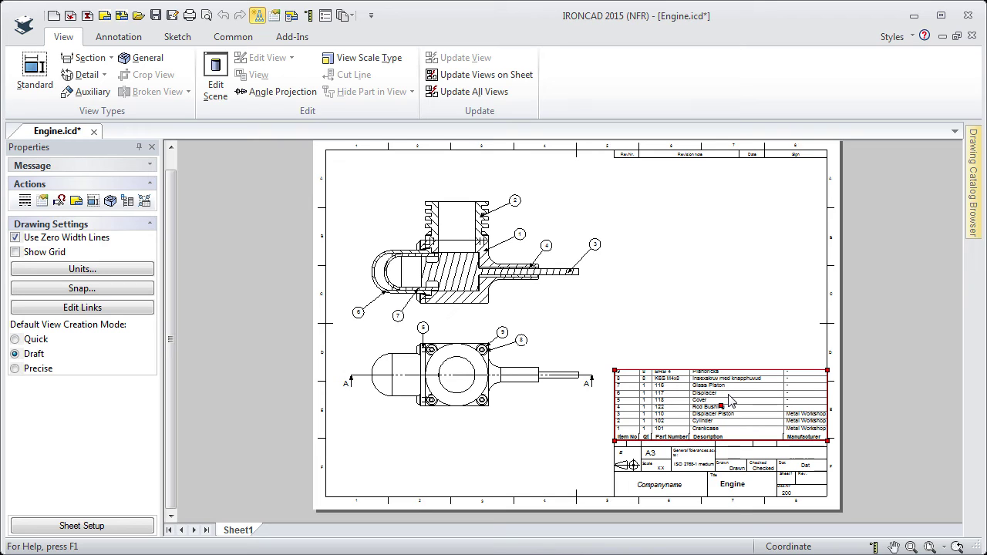
right_click(726, 398)
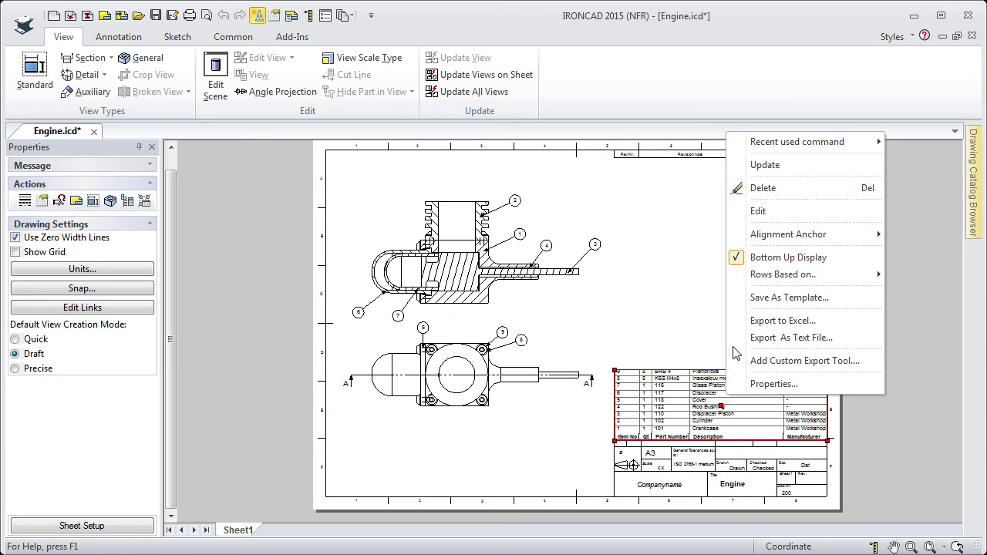
click(766, 300)
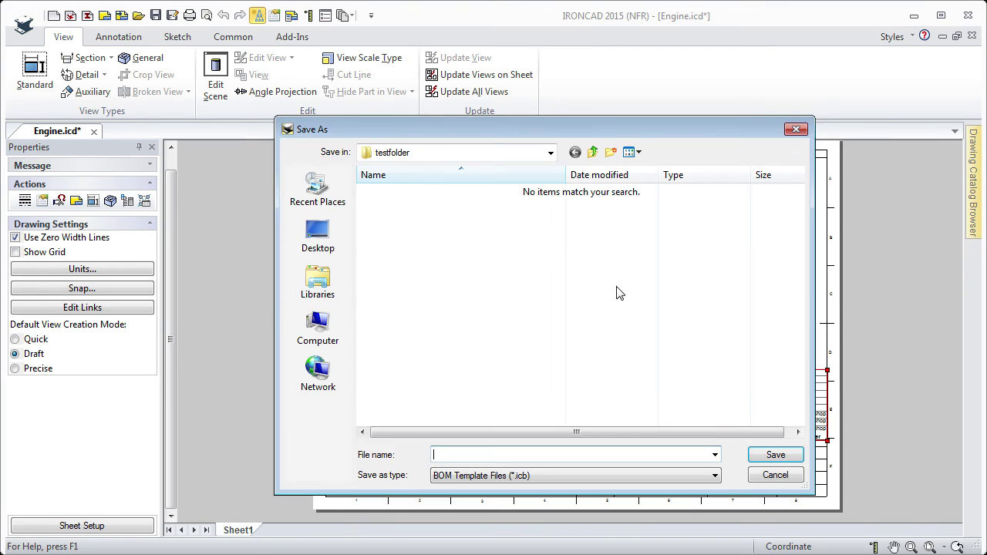
click(550, 152)
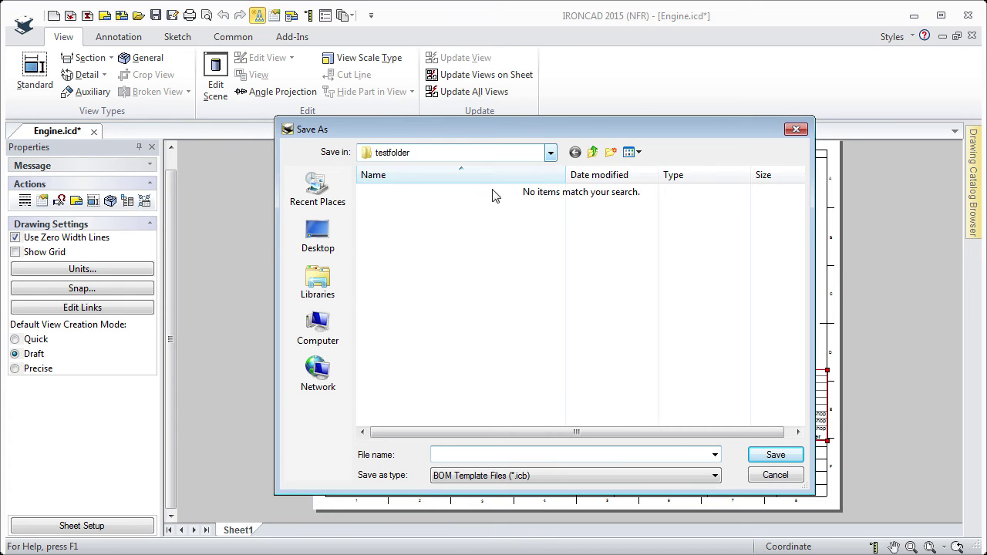
click(550, 152)
click(384, 235)
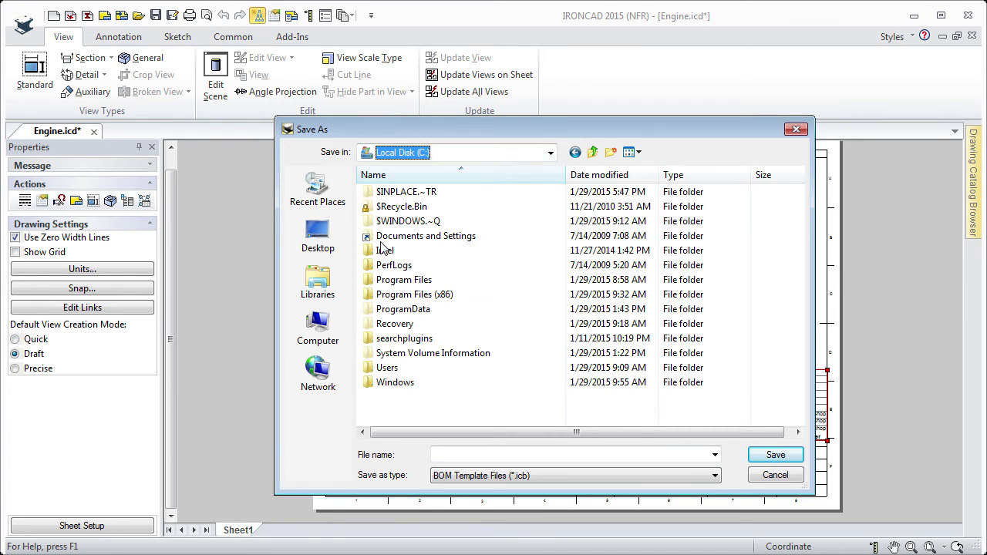
double_click(379, 280)
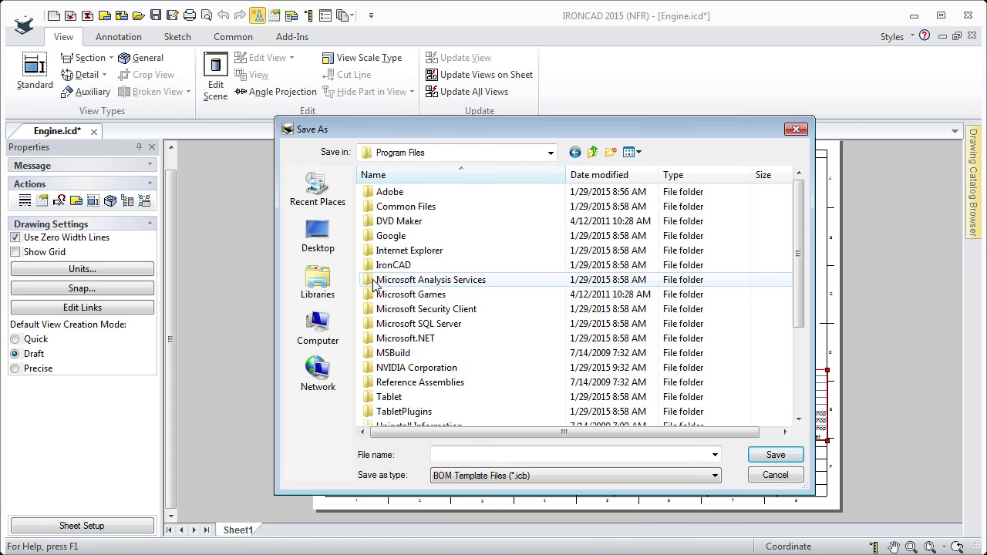
double_click(368, 264)
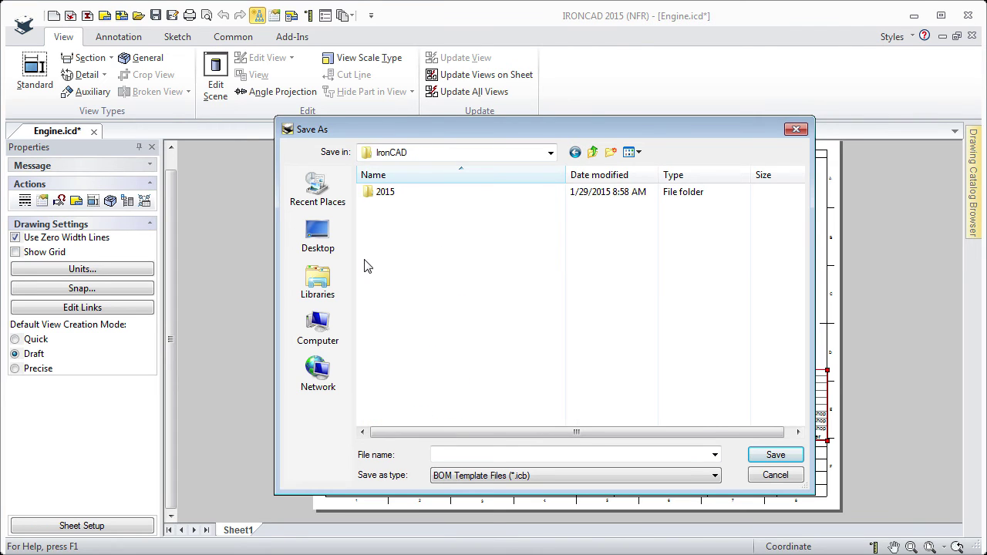
double_click(373, 196)
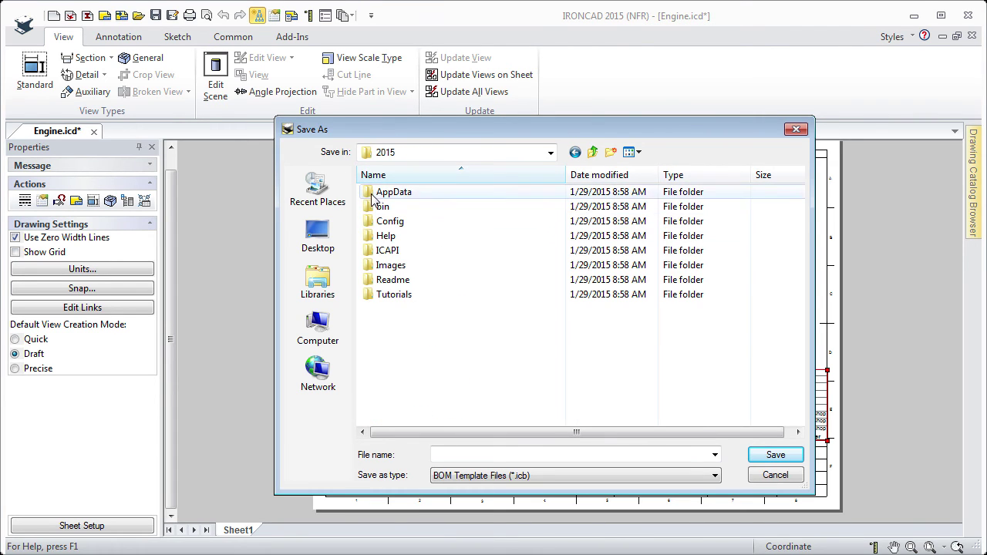
double_click(373, 194)
double_click(373, 206)
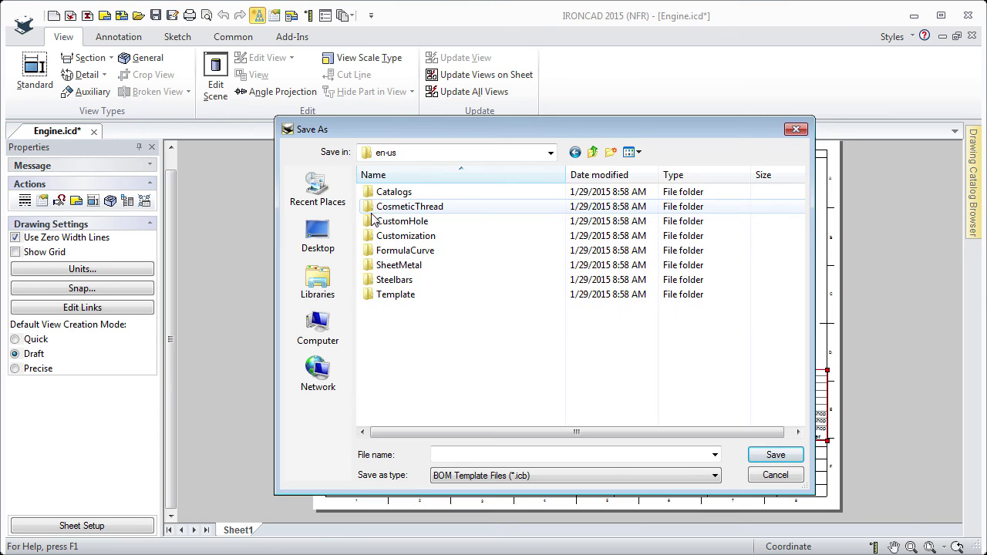
double_click(370, 298)
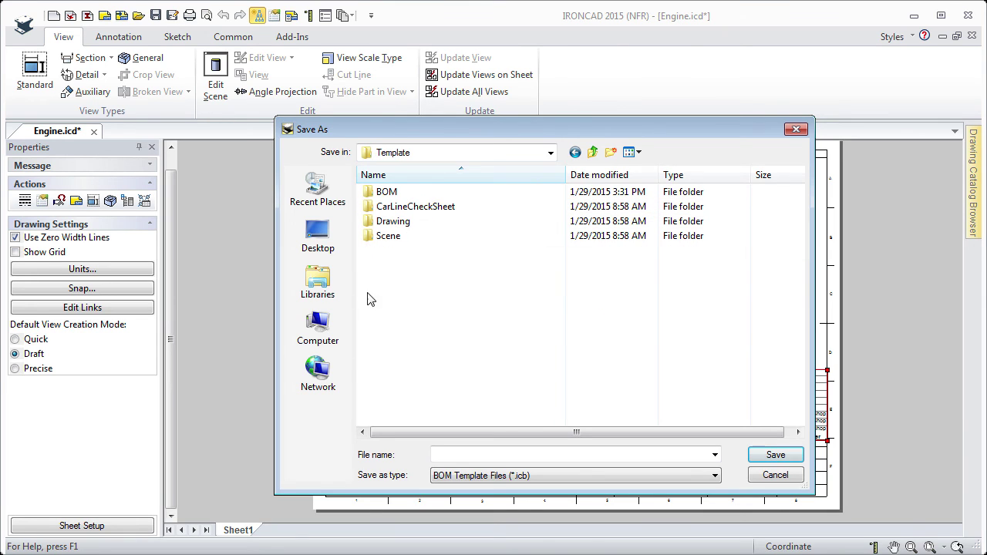
double_click(366, 196)
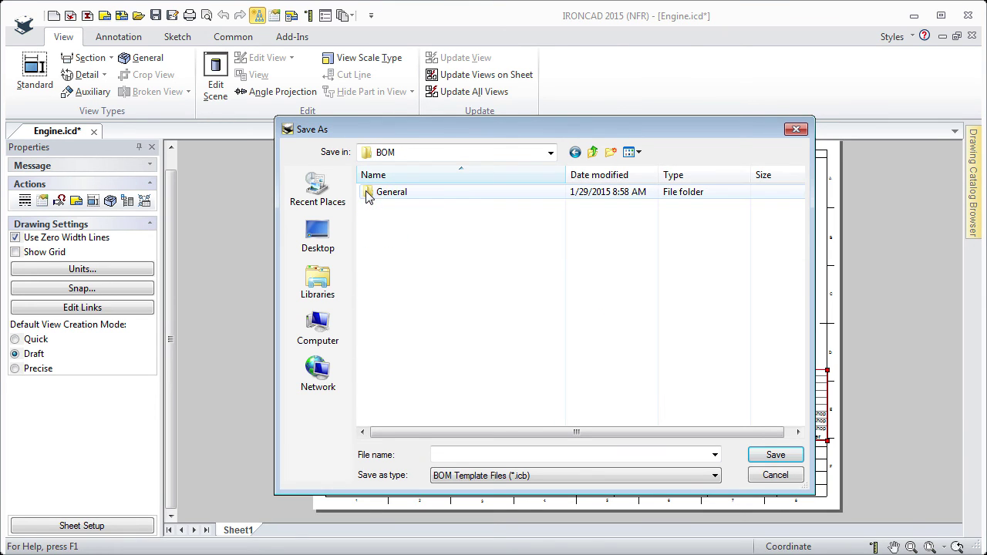
Create a new folder named Company inside the BOM template folder.
right_click(393, 262)
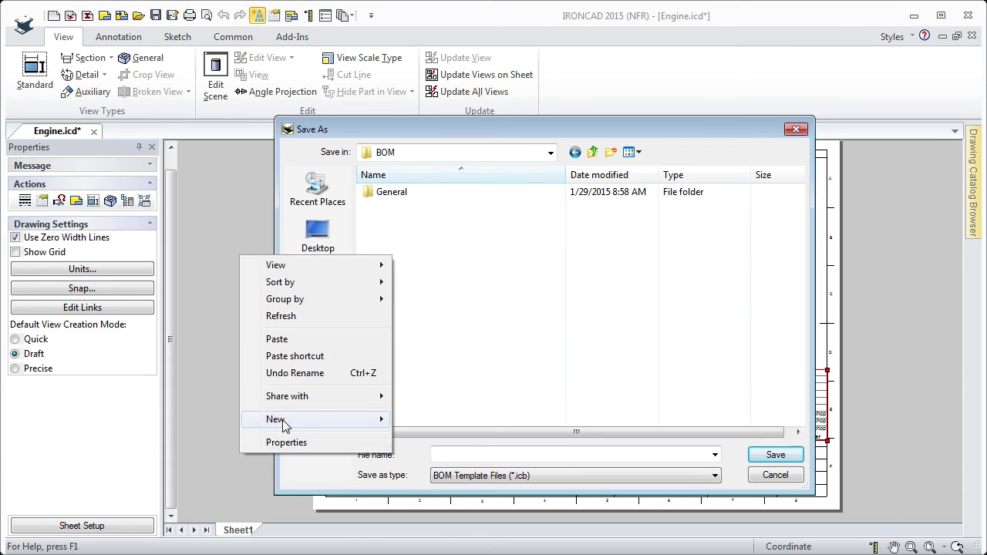
mouse_move(287, 422)
click(94, 195)
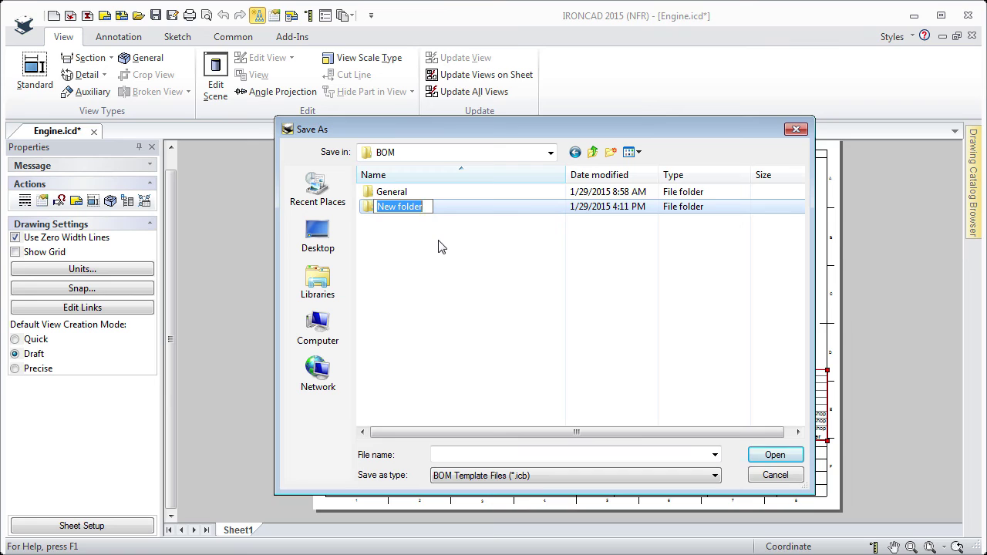
text(Company)
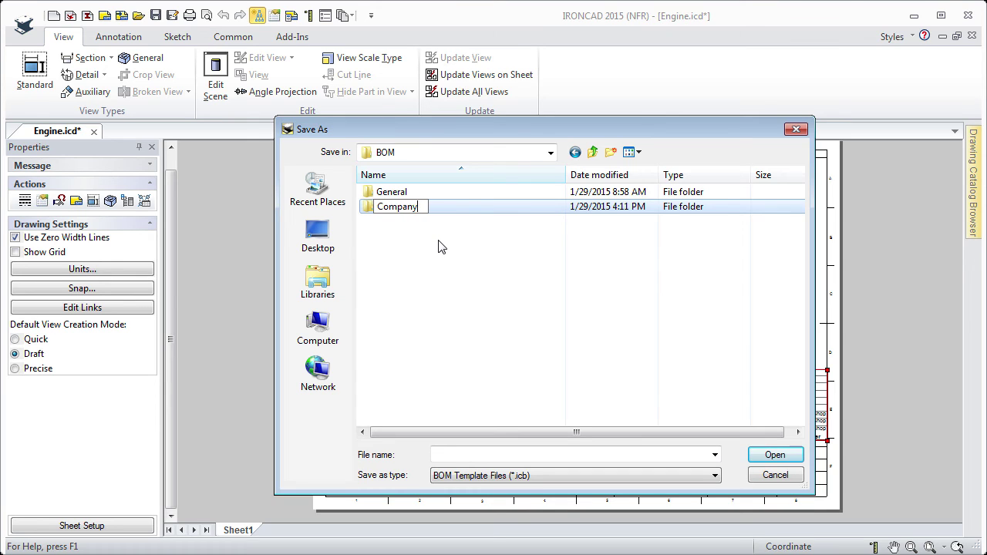
key(Return)
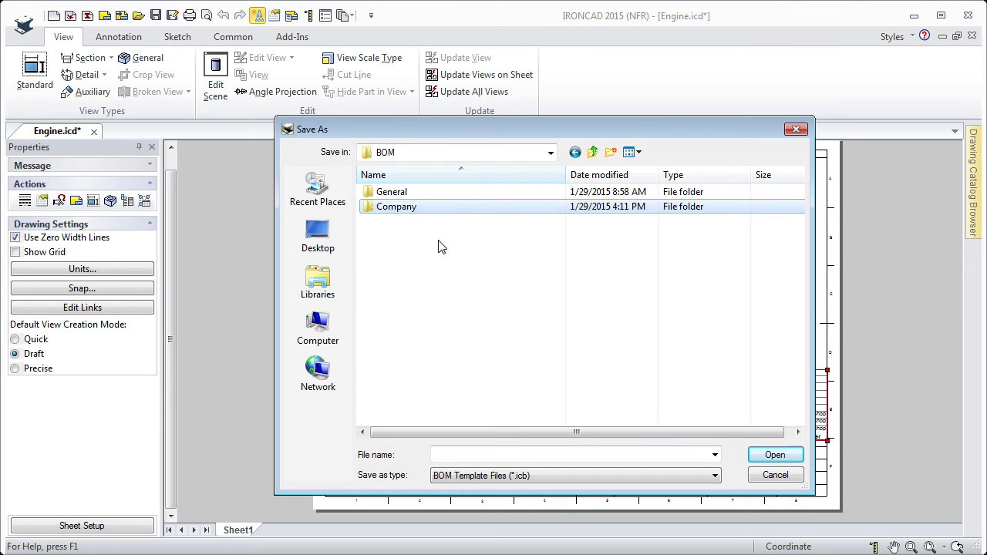
Save the bill of materials template as Company inside the new Company folder.
double_click(371, 209)
click(444, 454)
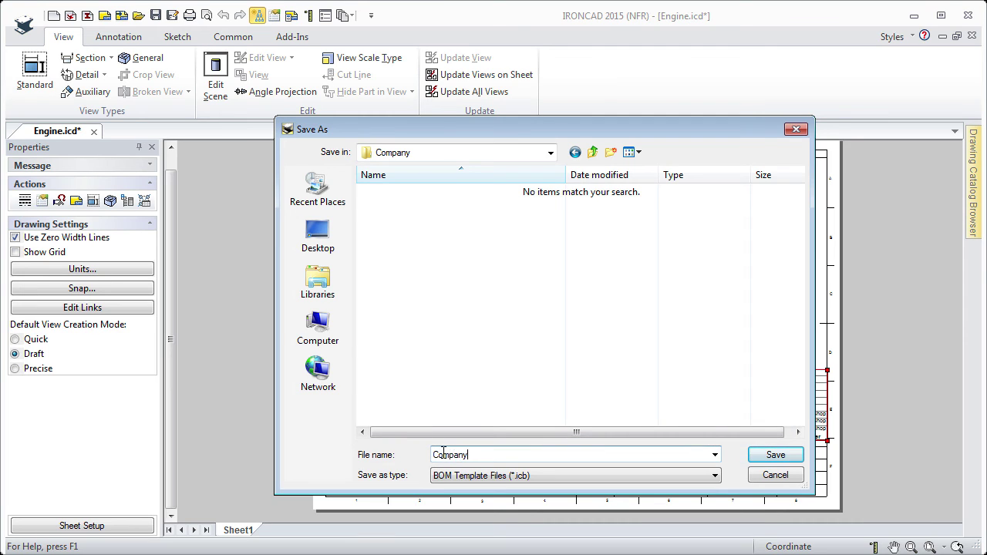
click(766, 456)
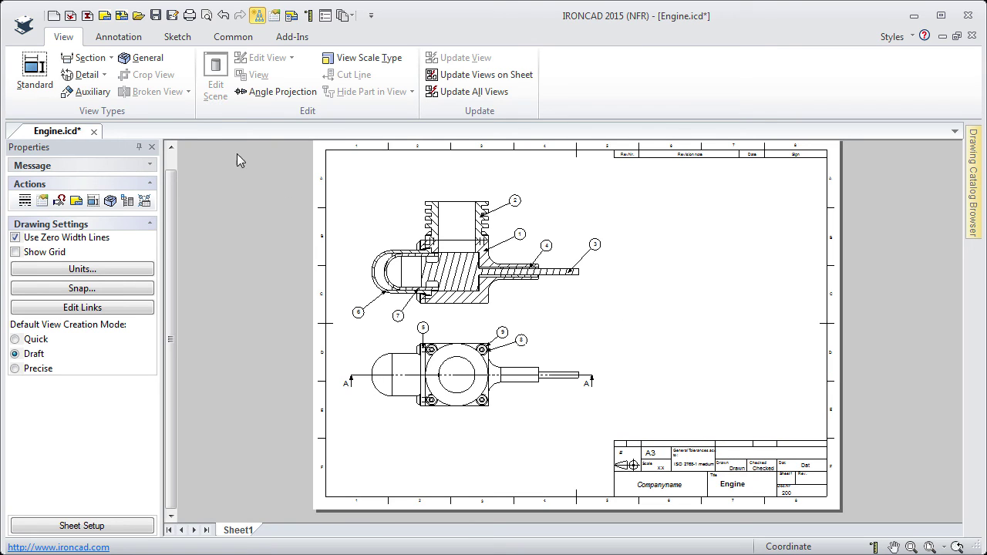
Create a Parts Only bill of materials for Engine.ics from the Company template, using the Default configuration.
click(123, 37)
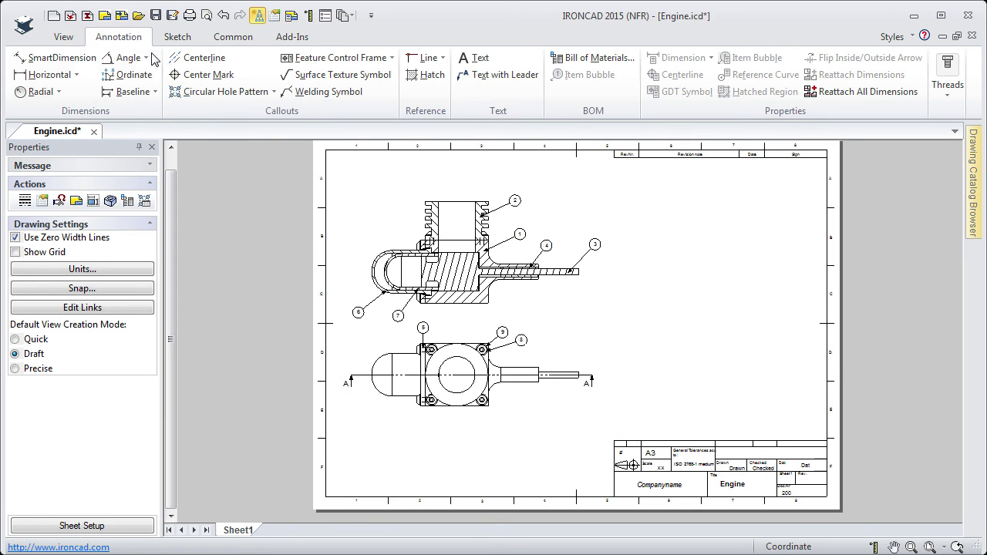
click(585, 60)
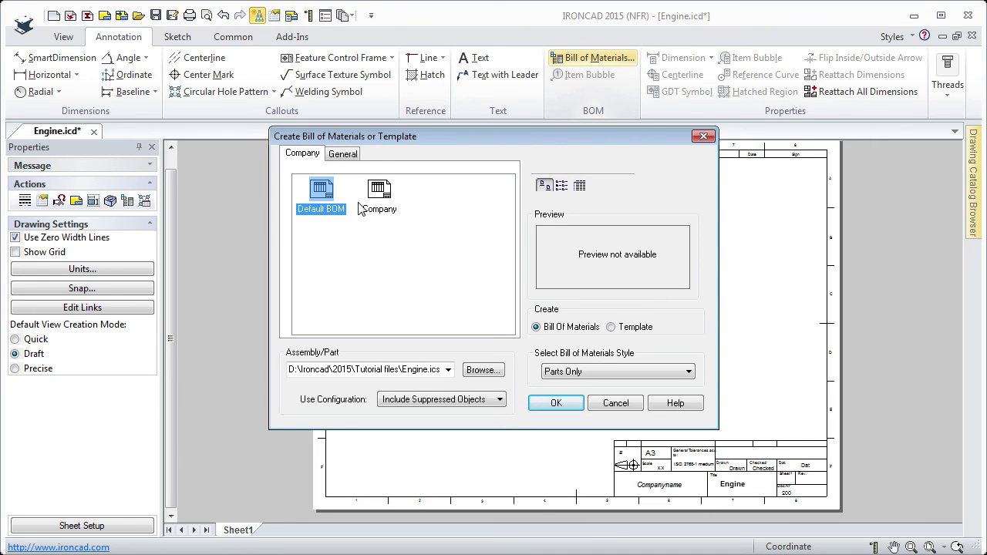
click(380, 194)
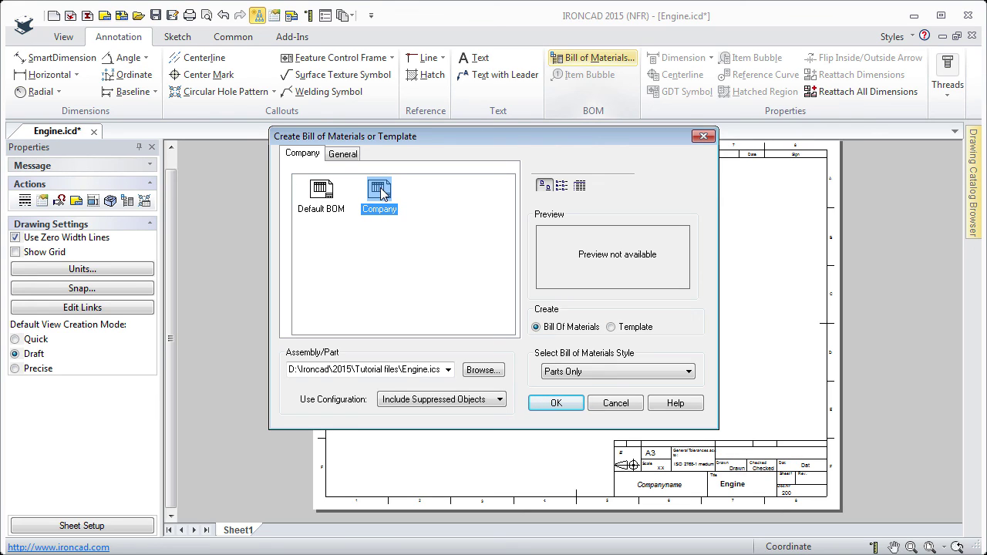
click(447, 398)
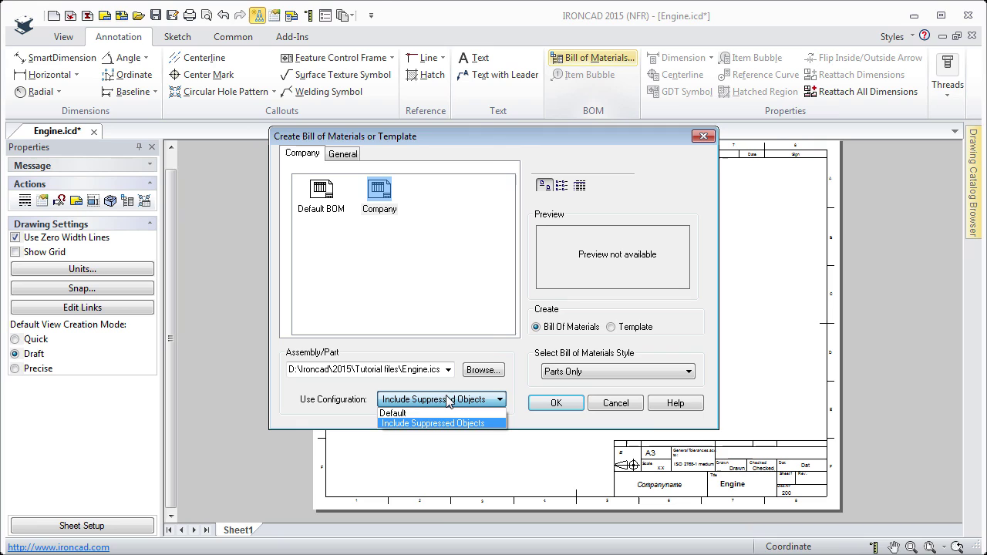
click(403, 415)
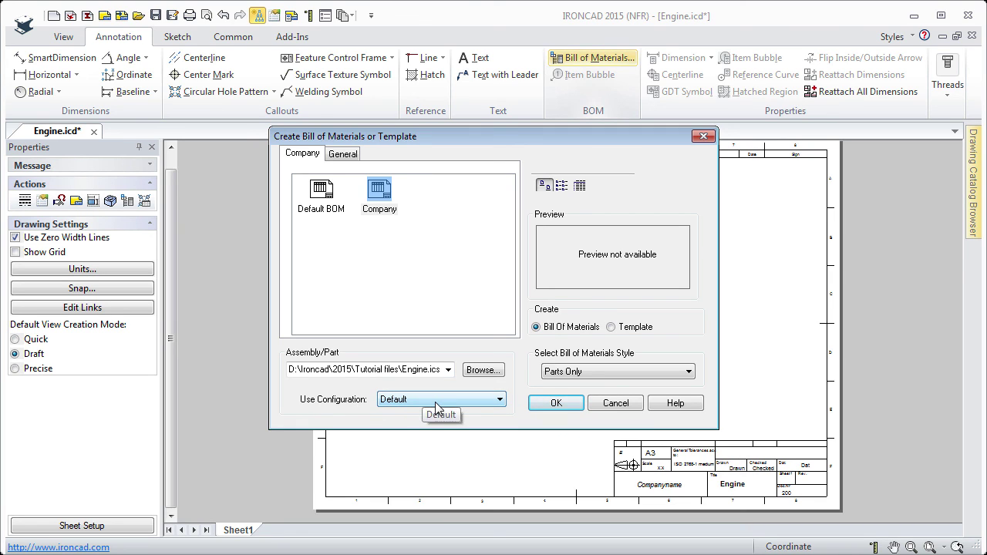
click(557, 404)
Place the bill of materials directly on top of the title block, aligned with its edges, and check the Manufacturer column.
click(678, 385)
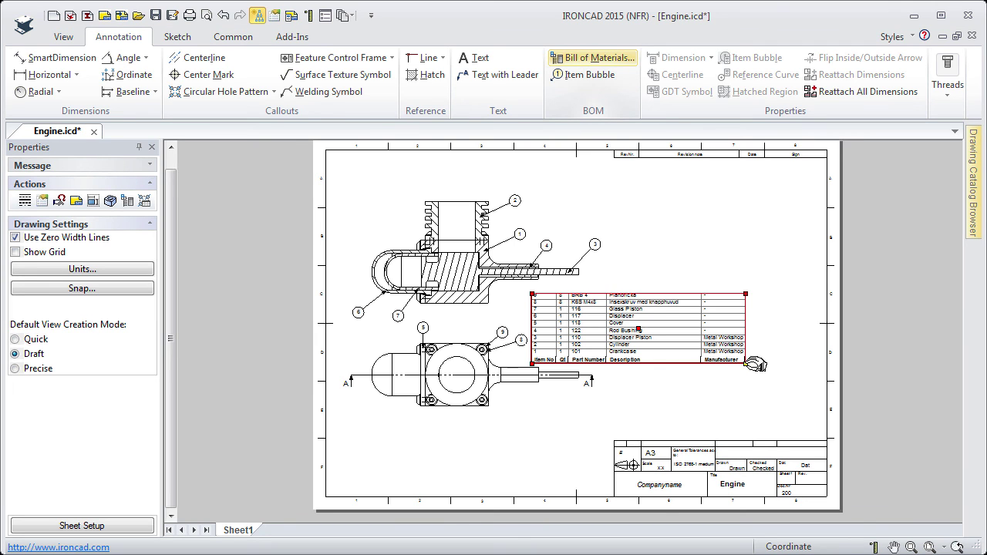
drag(755, 365, 816, 422)
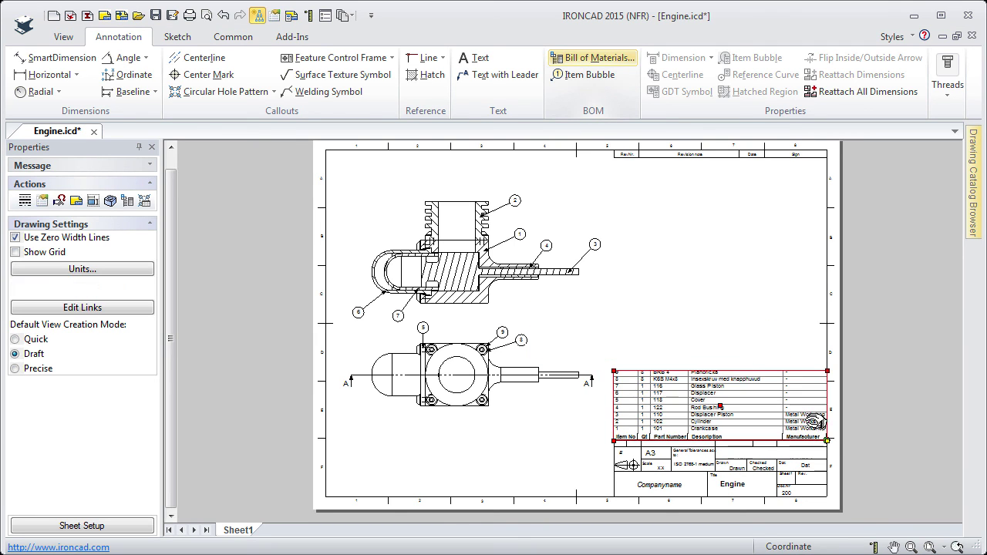
scroll(749, 403, up, 2)
scroll(765, 364, up, 2)
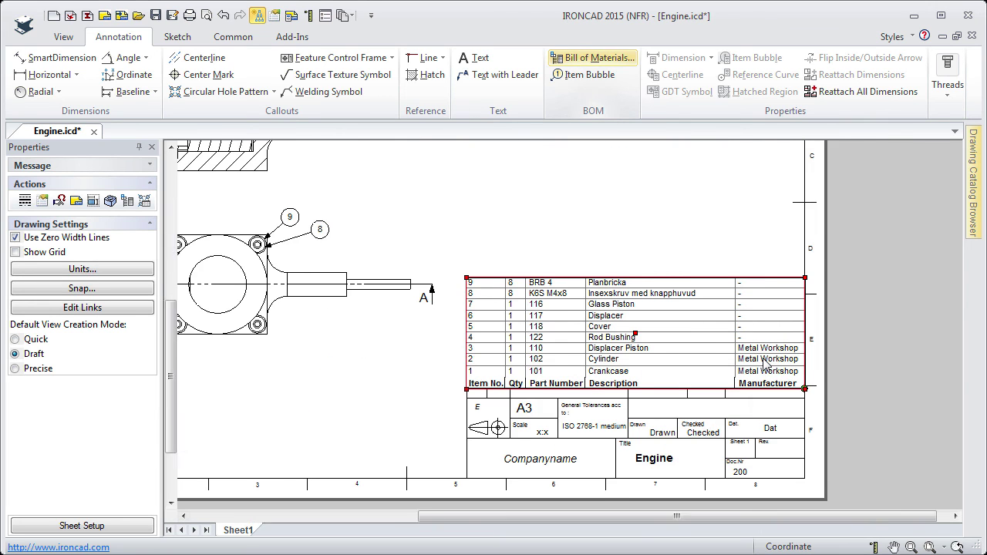
scroll(765, 365, up, 1)
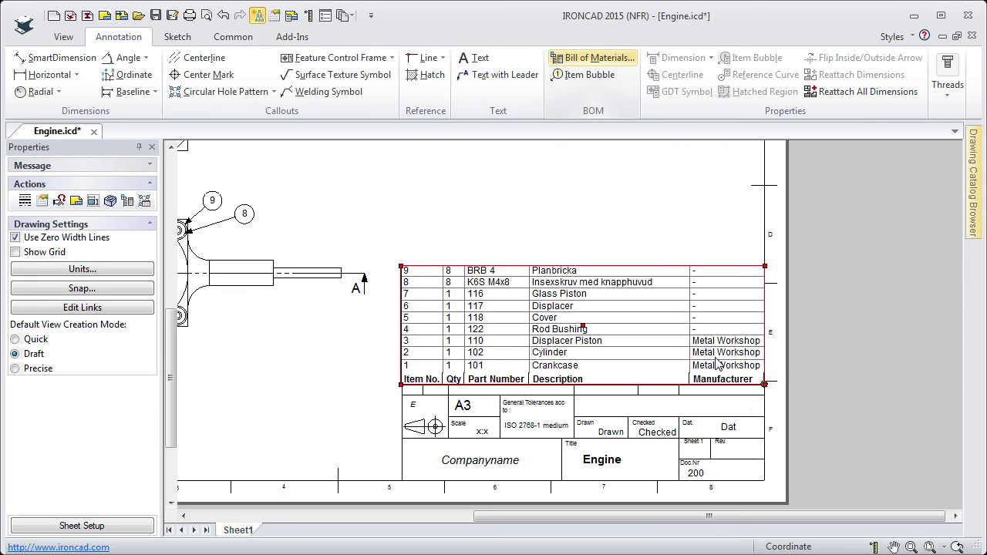
scroll(717, 364, down, 3)
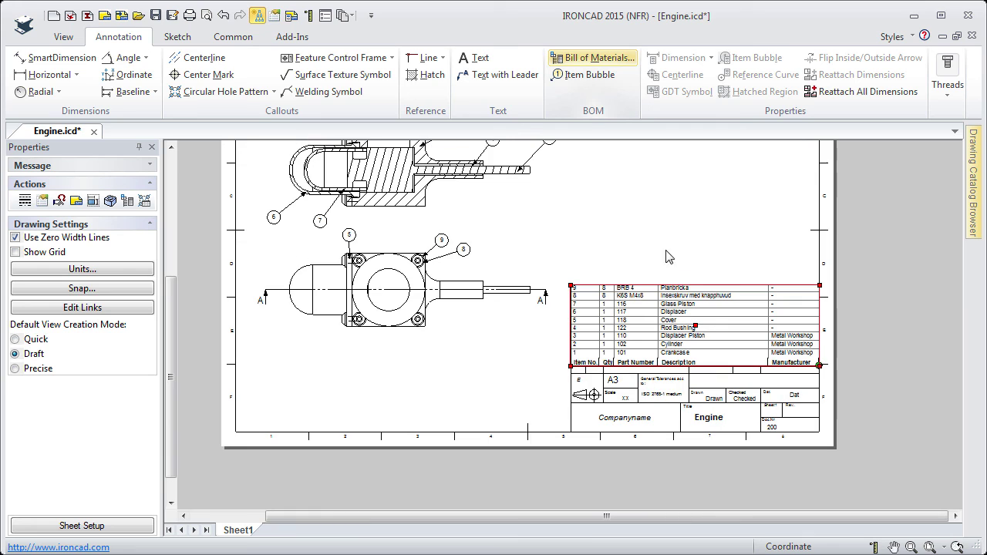
click(633, 251)
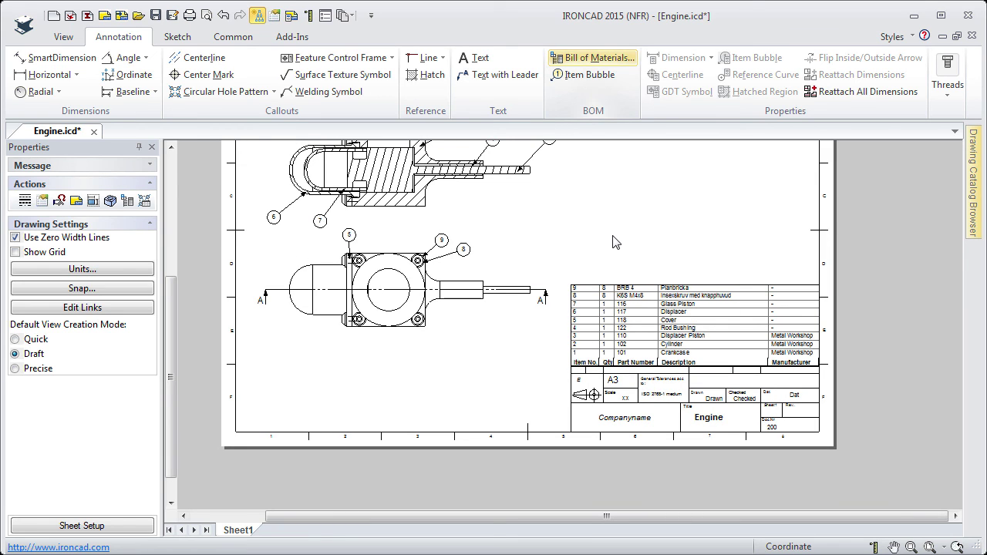
click(929, 547)
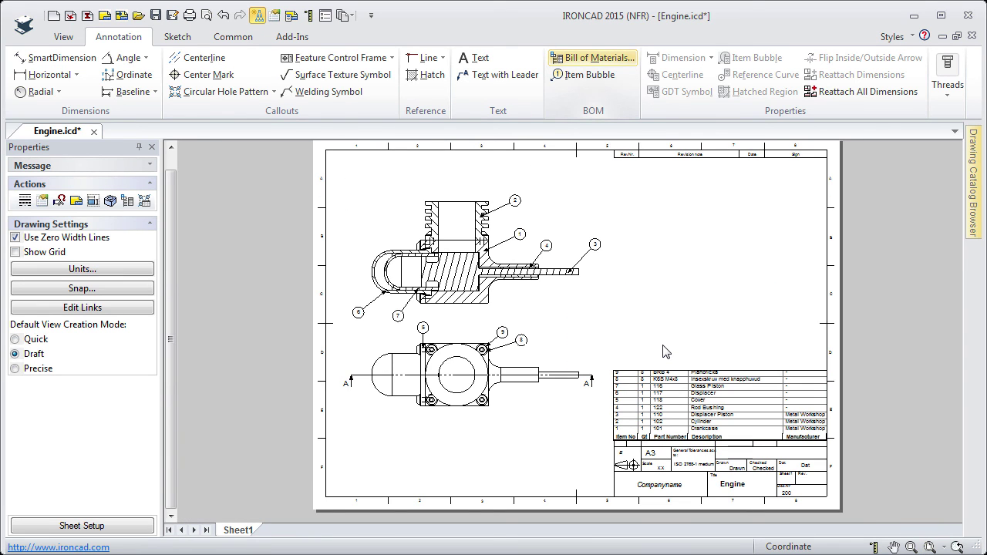
click(693, 403)
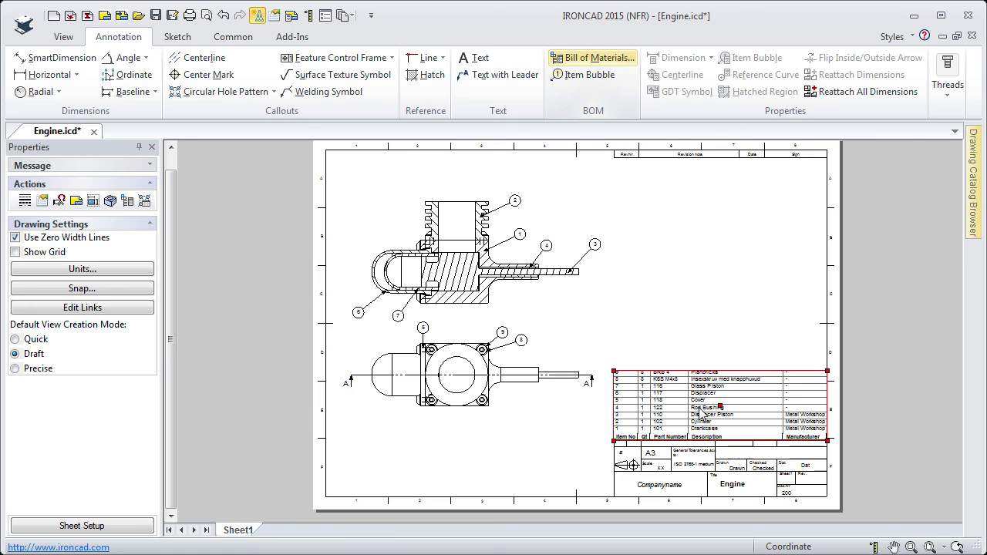